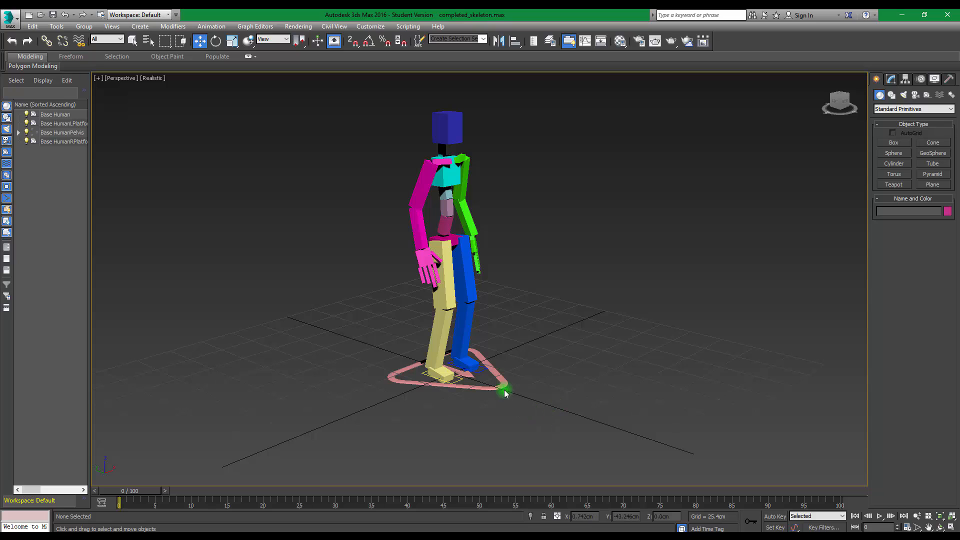
Select the Base Human root control and add an absolute animation layer to it in the Layer Manager
{"action": "left_click", "coordinate": [498, 388]}
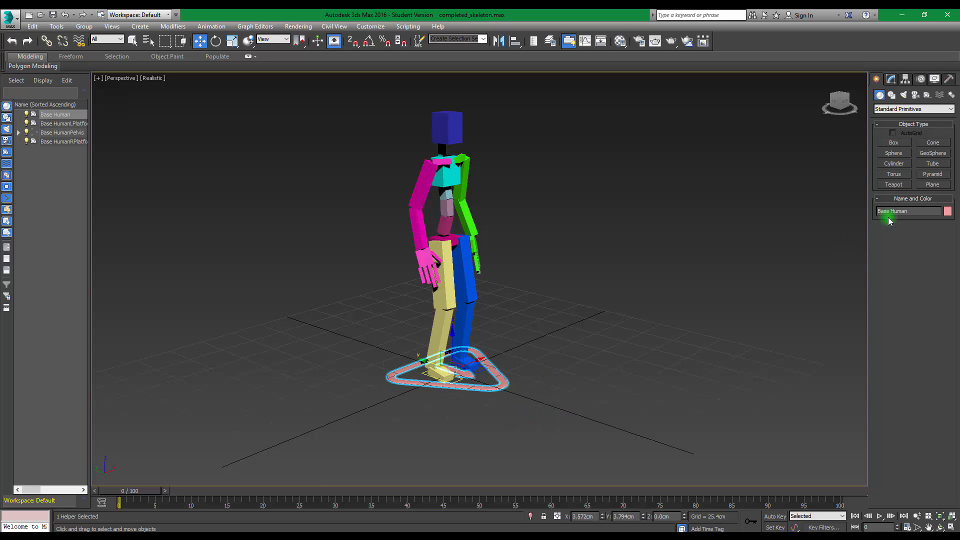
{"action": "left_click", "coordinate": [920, 80]}
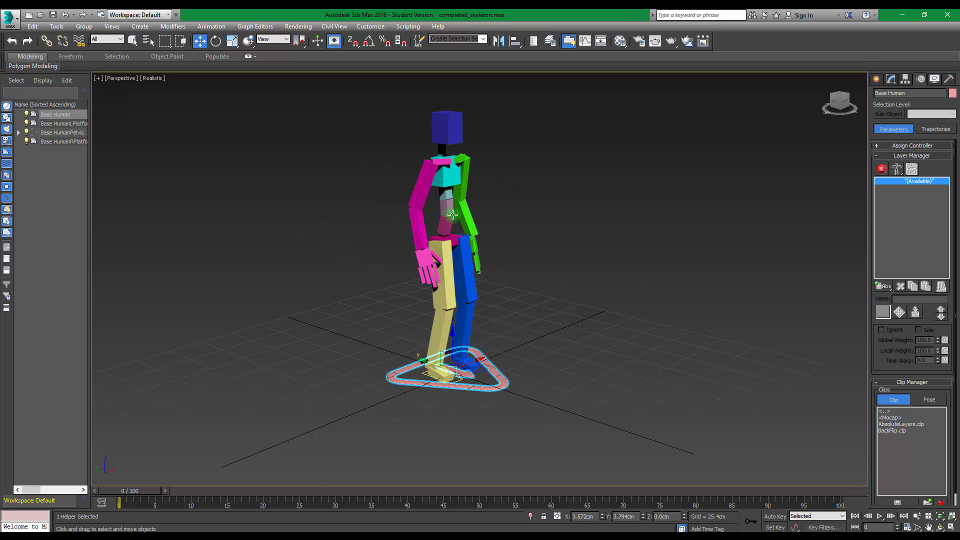
{"action": "mouse_move", "coordinate": [619, 238]}
{"action": "middle_mouse_down", "text": "alt"}
{"action": "mouse_move", "coordinate": [553, 232]}
{"action": "mouse_move", "coordinate": [620, 223]}
{"action": "mouse_move", "coordinate": [622, 235]}
{"action": "middle_mouse_up", "text": "alt"}
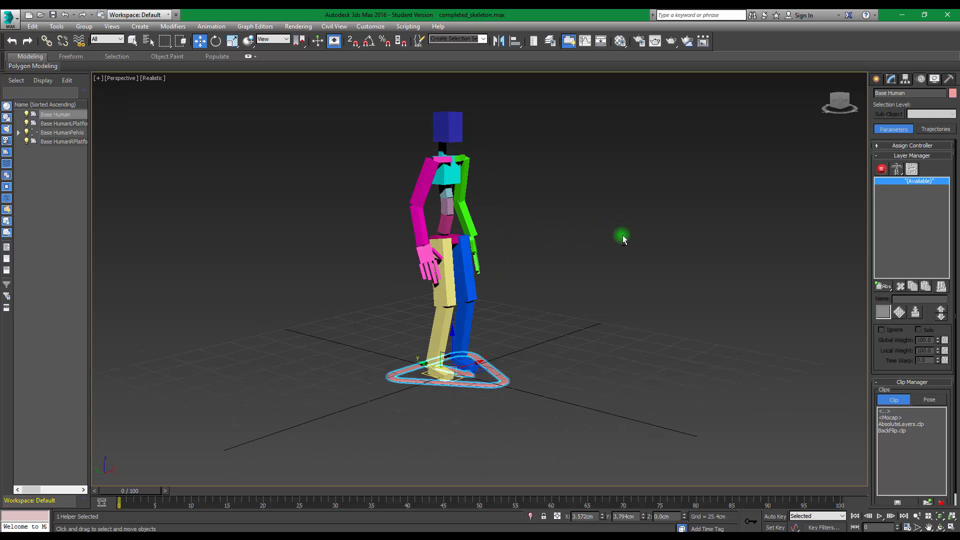
{"action": "left_click_drag", "start_coordinate": [883, 286], "coordinate": [880, 307]}
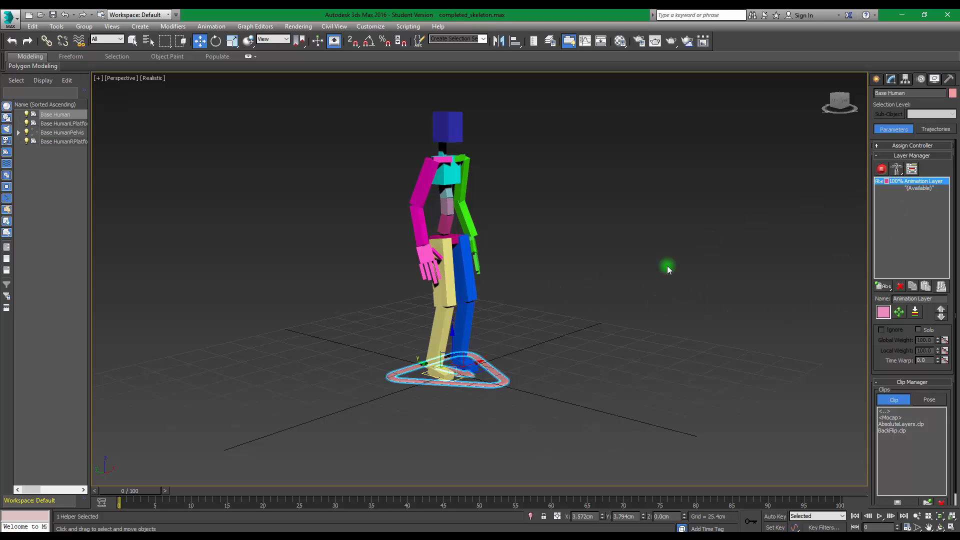
{"action": "mouse_move", "coordinate": [656, 281]}
{"action": "middle_mouse_down", "text": "alt"}
{"action": "mouse_move", "coordinate": [553, 269]}
{"action": "mouse_move", "coordinate": [645, 259]}
{"action": "mouse_move", "coordinate": [642, 273]}
{"action": "mouse_move", "coordinate": [664, 277]}
{"action": "mouse_move", "coordinate": [642, 280]}
{"action": "middle_mouse_up", "text": "alt"}
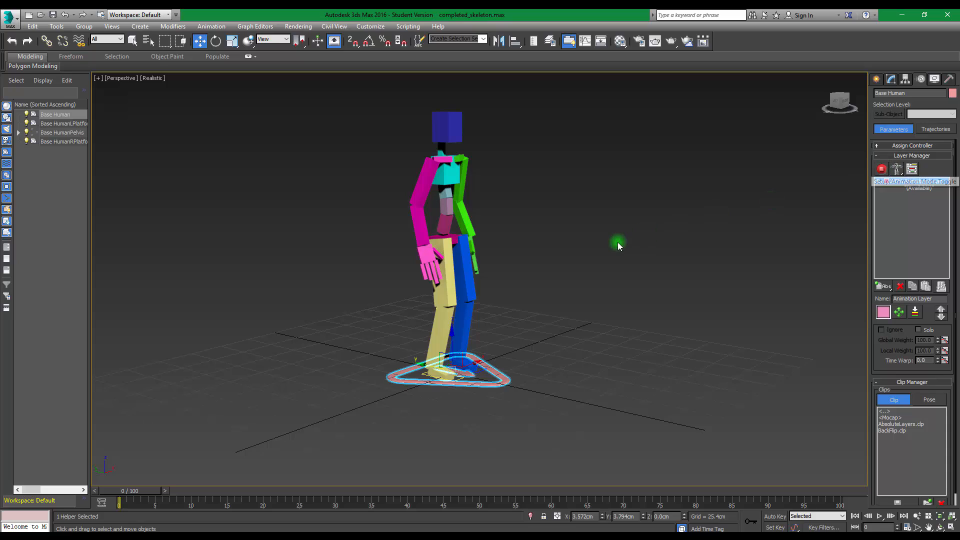
Try moving the right and left upper arms outward, away from the body, while the rig is in setup mode
{"action": "middle_click_drag", "start_coordinate": [618, 240], "coordinate": [530, 234], "text": "alt"}
{"action": "left_click", "coordinate": [439, 179]}
{"action": "left_click", "coordinate": [438, 179]}
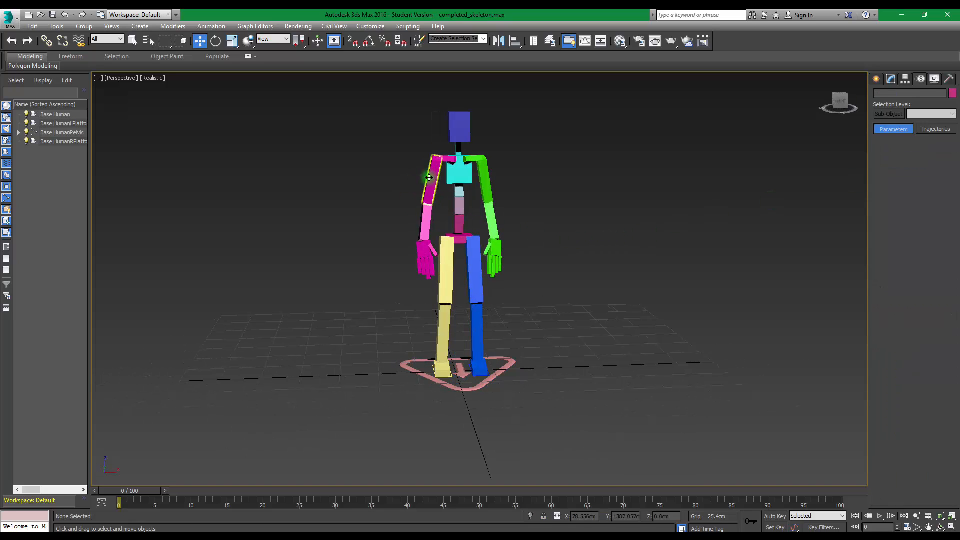
{"action": "left_click_drag", "start_coordinate": [451, 147], "coordinate": [331, 155]}
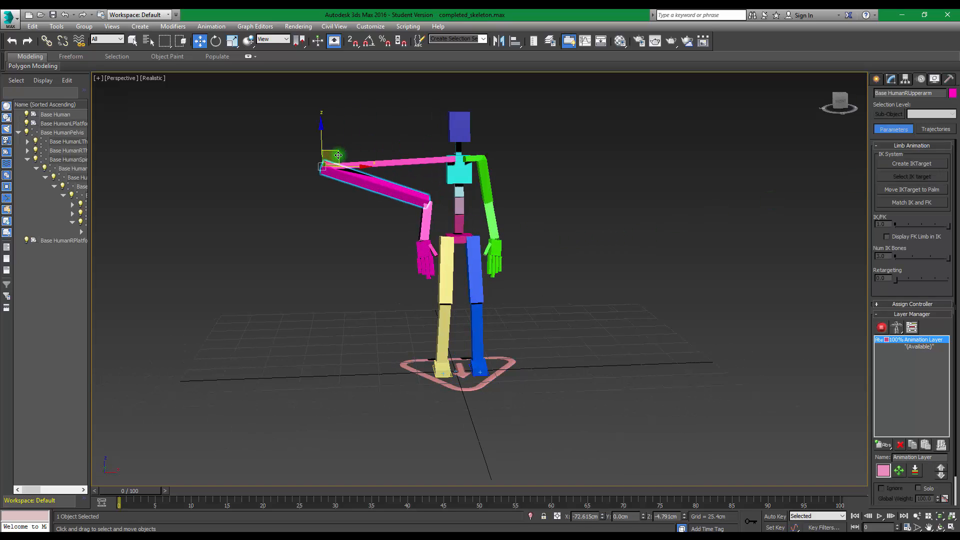
{"action": "left_click", "coordinate": [486, 165]}
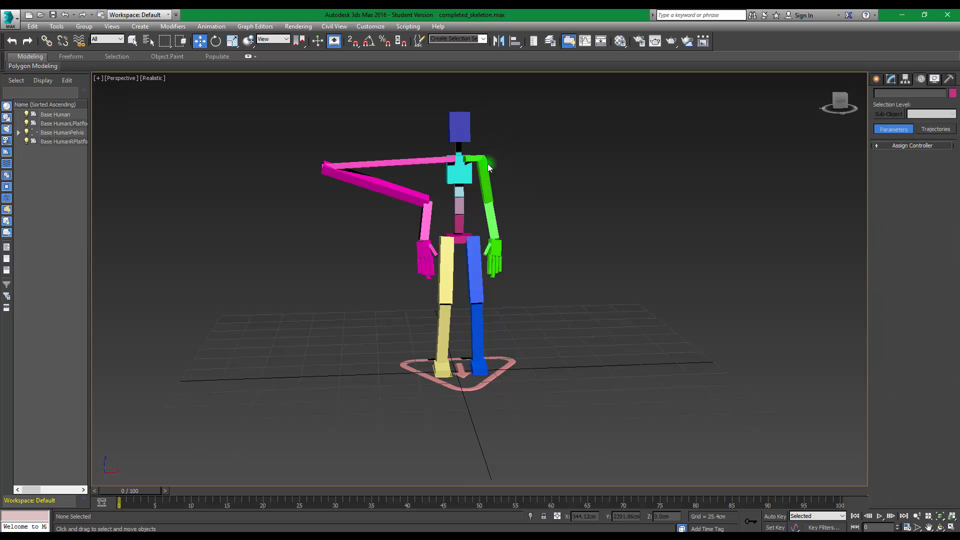
{"action": "left_click_drag", "start_coordinate": [495, 143], "coordinate": [567, 149]}
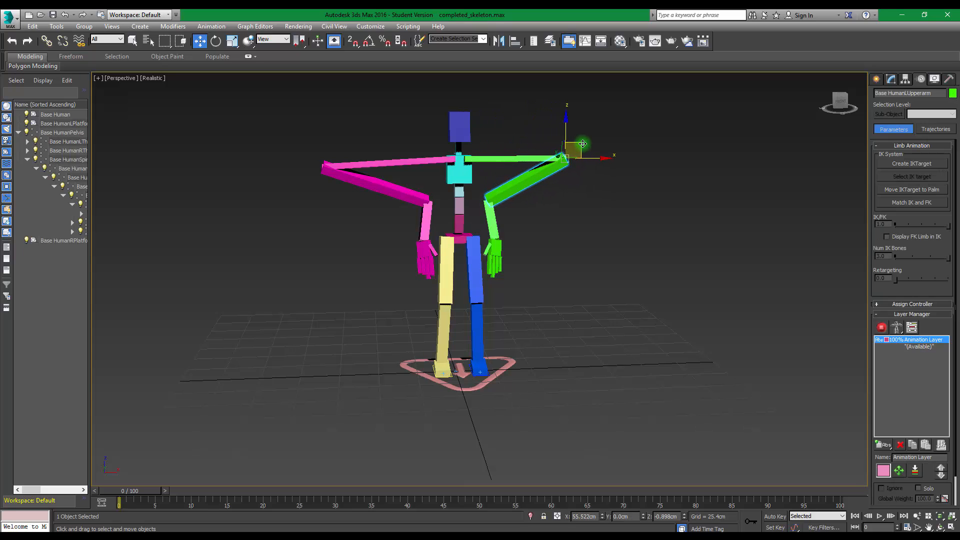
{"action": "middle_click_drag", "start_coordinate": [560, 246], "coordinate": [599, 256], "text": "alt"}
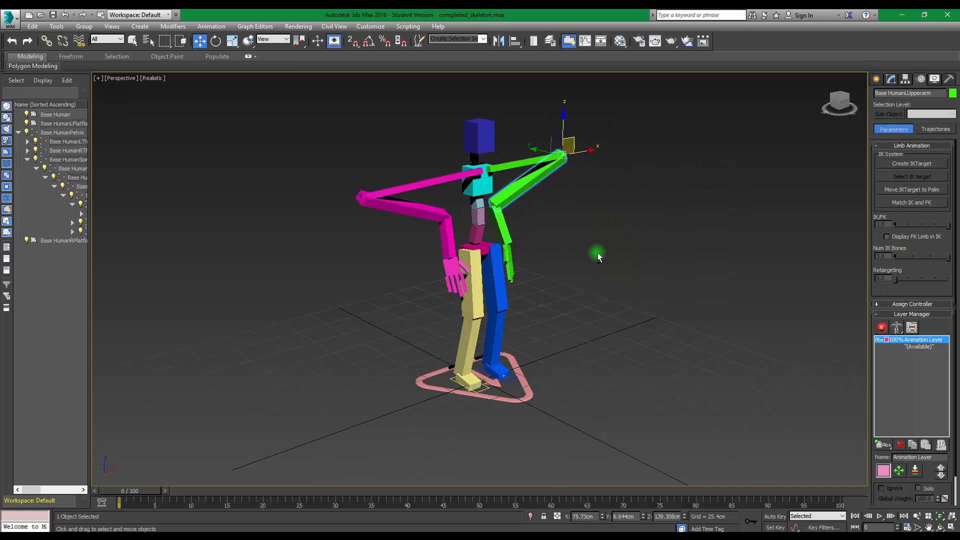
Undo the moves of both upper arms
{"action": "key", "text": "ctrl+z"}
{"action": "key", "text": "ctrl+z"}
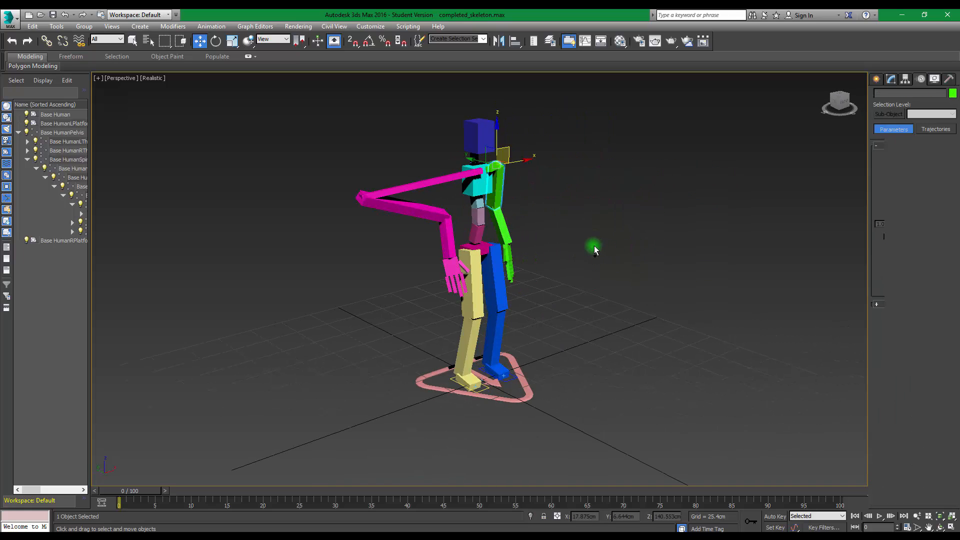
{"action": "key", "text": "ctrl+z"}
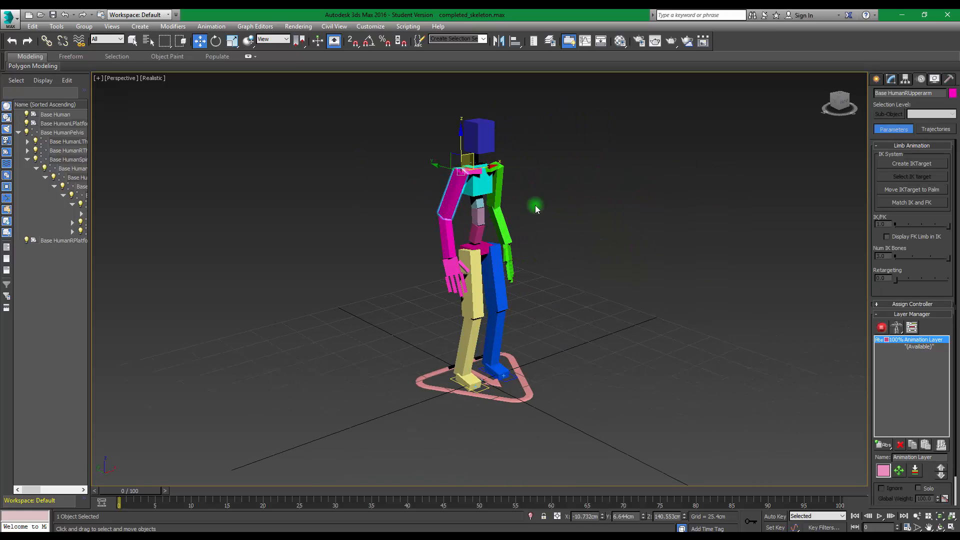
Switch the rig from setup mode to animation mode
{"action": "middle_click_drag", "start_coordinate": [675, 244], "coordinate": [646, 308], "text": "alt"}
{"action": "middle_click_drag", "start_coordinate": [562, 230], "coordinate": [619, 283]}
{"action": "left_click", "coordinate": [881, 328]}
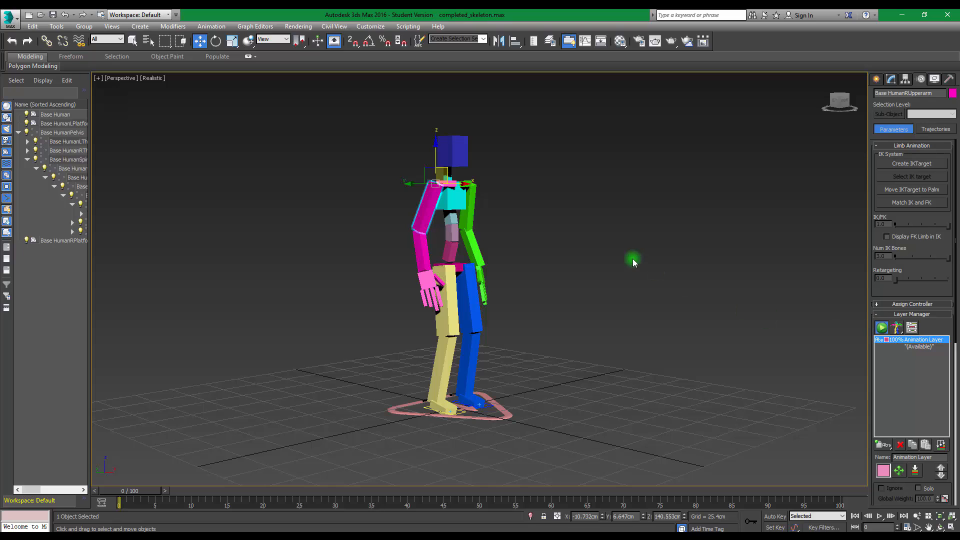
Move the right palm forward and up in front of the chest and rotate it to point upward
{"action": "middle_click_drag", "start_coordinate": [649, 286], "coordinate": [605, 292], "text": "alt"}
{"action": "left_click", "coordinate": [456, 284]}
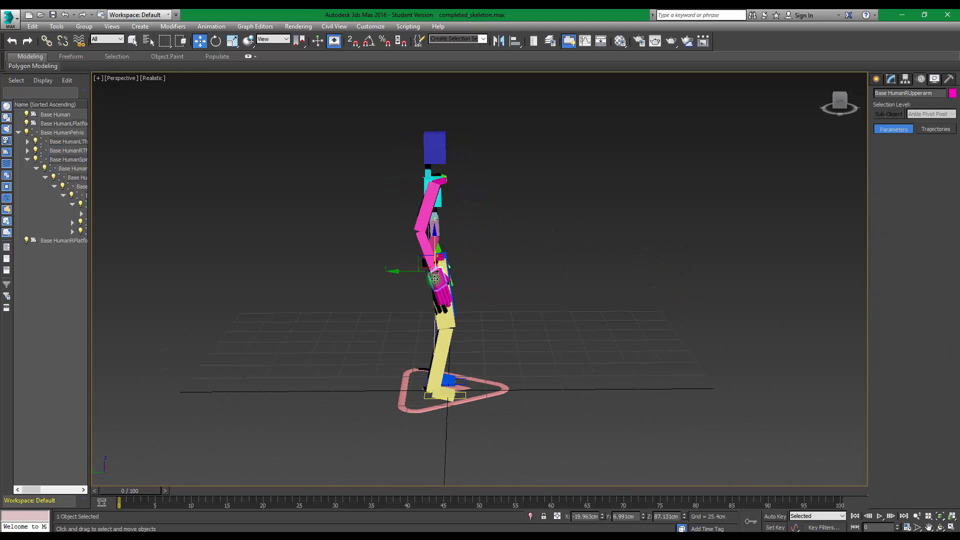
{"action": "left_click_drag", "start_coordinate": [456, 284], "coordinate": [378, 208]}
{"action": "key", "text": "e"}
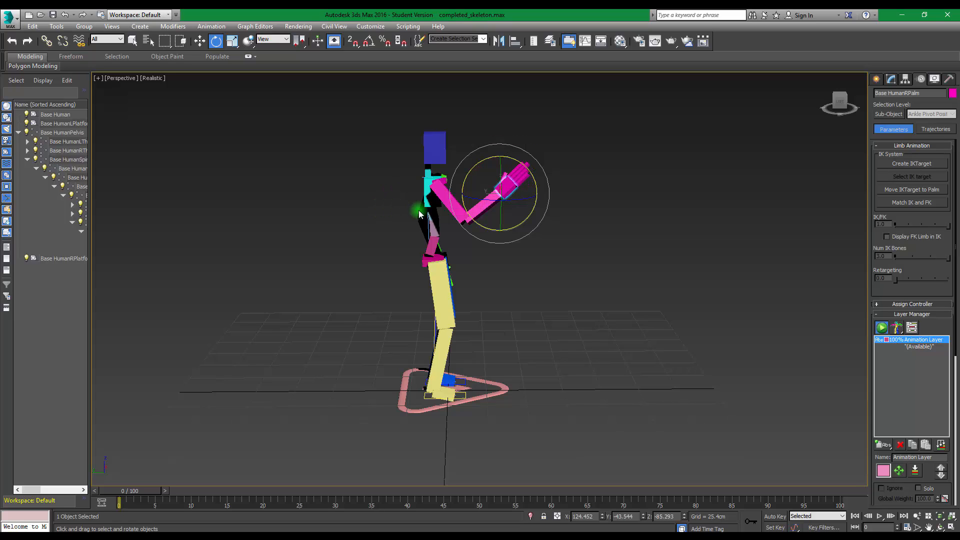
Switch the rig to setup mode to compare its base pose, and return it to animation mode
{"action": "left_click_drag", "start_coordinate": [138, 490], "coordinate": [105, 491]}
{"action": "left_click", "coordinate": [882, 328]}
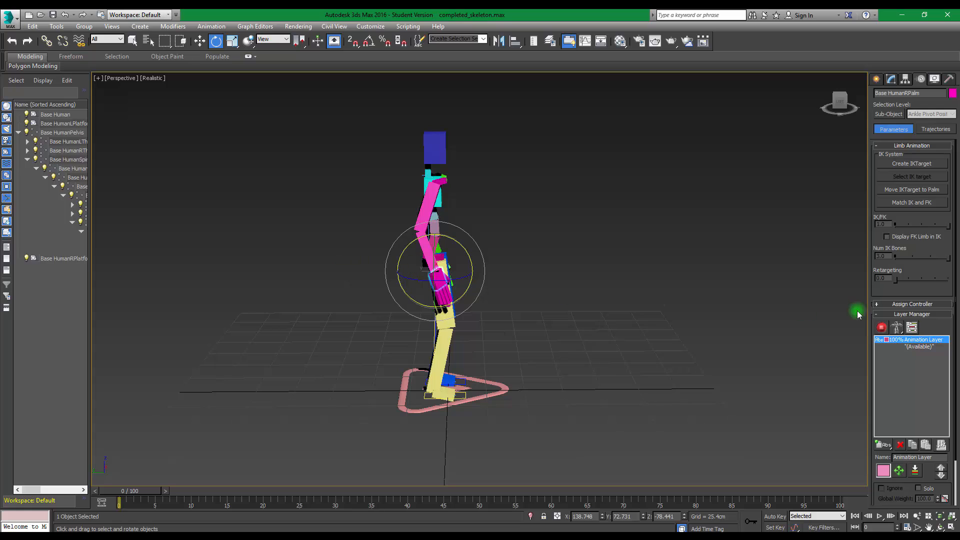
{"action": "left_click", "coordinate": [882, 328]}
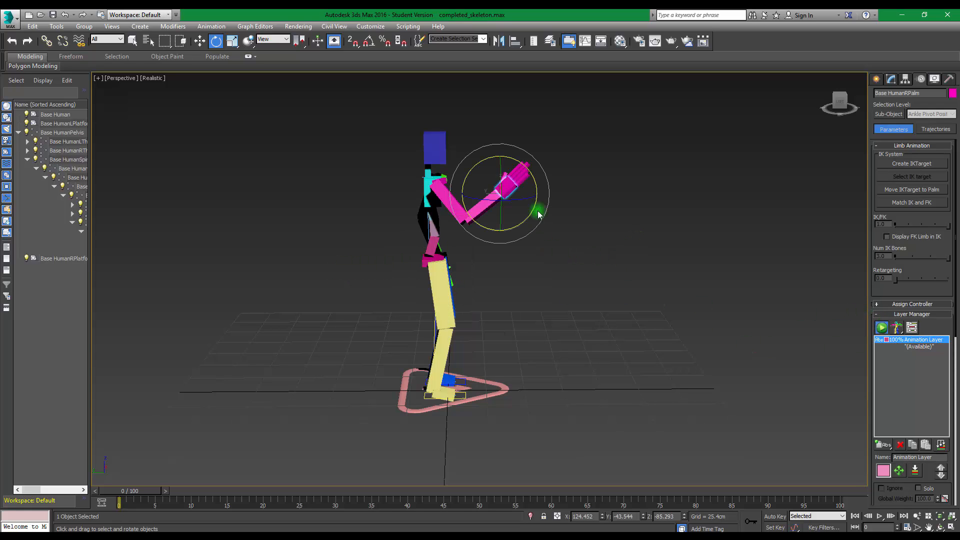
Lower the right palm to the hip and rotate the hand so its fingers point forward and down
{"action": "key", "text": "w"}
{"action": "left_click_drag", "start_coordinate": [520, 197], "coordinate": [418, 254]}
{"action": "key", "text": "e"}
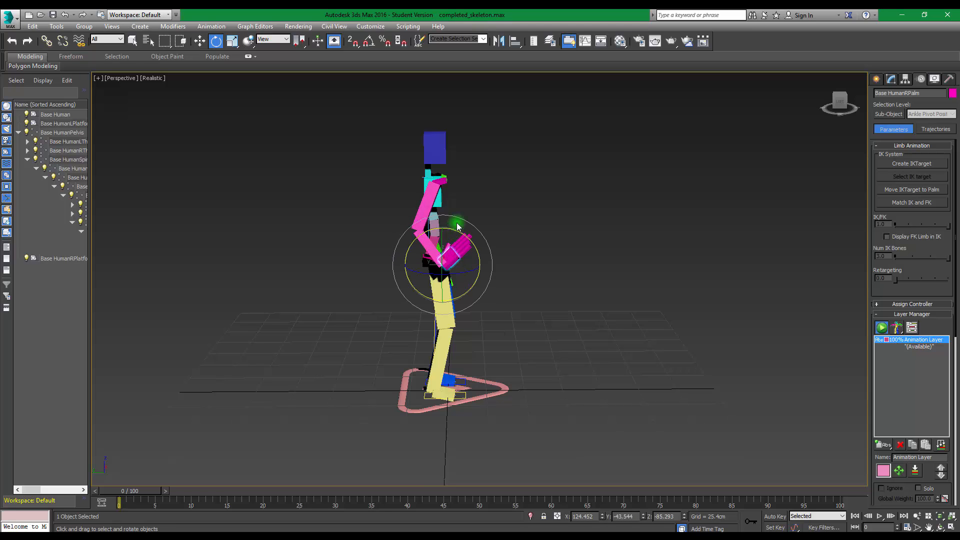
{"action": "left_click_drag", "start_coordinate": [457, 226], "coordinate": [530, 314]}
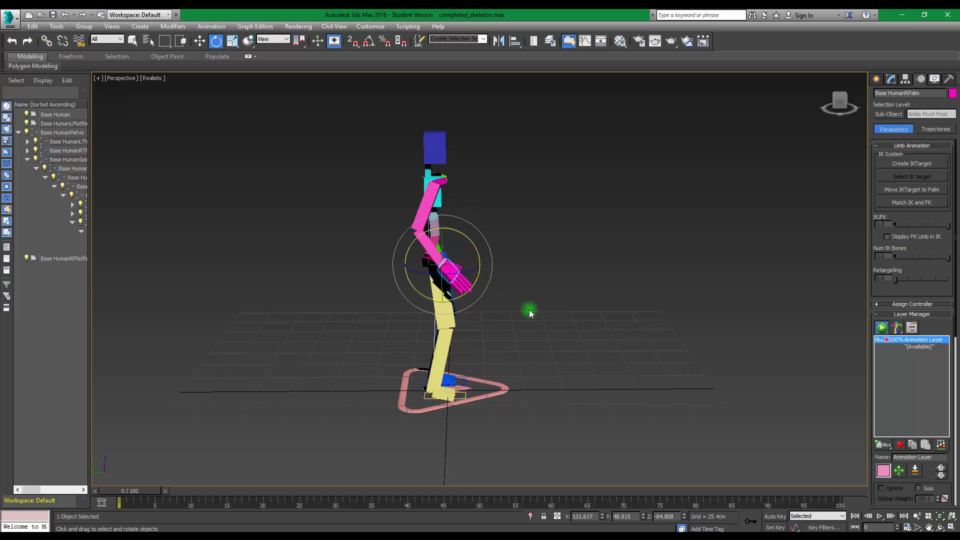
Try the right foot platform and the Base Human root control as move handles for the foot and the whole rig
{"action": "middle_click_drag", "start_coordinate": [530, 314], "coordinate": [598, 353], "text": "alt"}
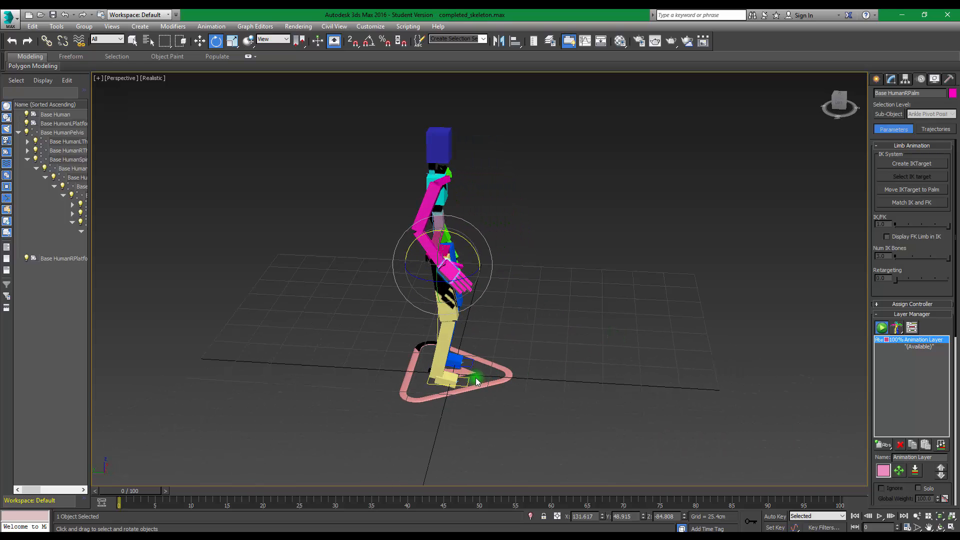
{"action": "left_click", "coordinate": [506, 378]}
{"action": "key", "text": "w"}
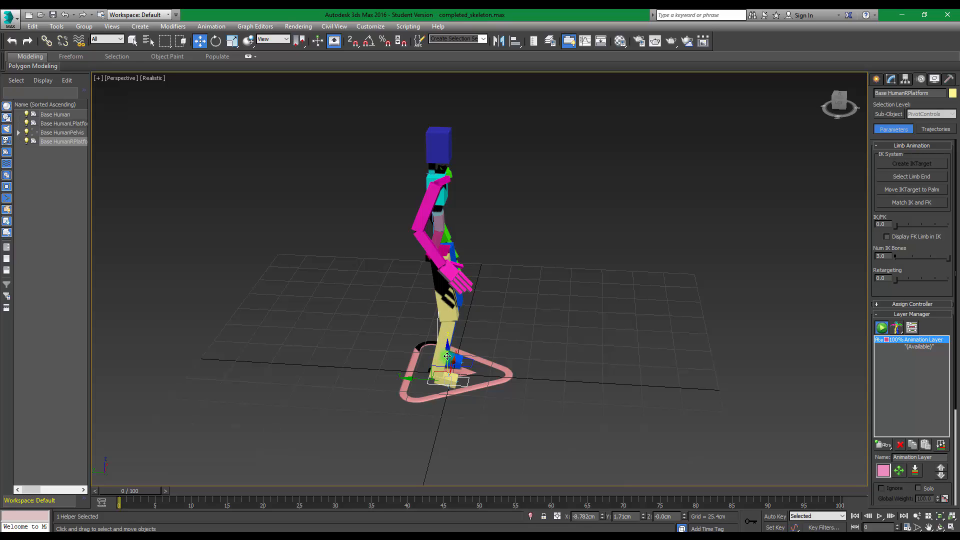
{"action": "mouse_move", "coordinate": [445, 353]}
{"action": "left_mouse_down"}
{"action": "mouse_move", "coordinate": [463, 340]}
{"action": "mouse_move", "coordinate": [470, 362]}
{"action": "mouse_move", "coordinate": [464, 310]}
{"action": "mouse_move", "coordinate": [484, 343]}
{"action": "mouse_move", "coordinate": [455, 340]}
{"action": "mouse_move", "coordinate": [435, 321]}
{"action": "mouse_move", "coordinate": [389, 325]}
{"action": "mouse_move", "coordinate": [492, 377]}
{"action": "mouse_move", "coordinate": [392, 338]}
{"action": "mouse_move", "coordinate": [446, 353]}
{"action": "left_mouse_up"}
{"action": "middle_click_drag", "start_coordinate": [523, 308], "coordinate": [510, 378], "text": "alt"}
{"action": "left_click", "coordinate": [497, 395]}
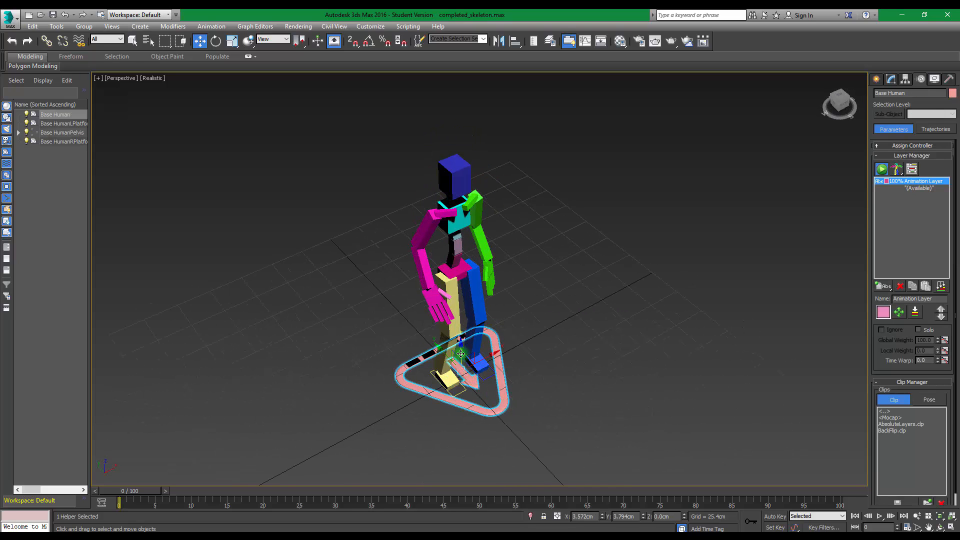
{"action": "mouse_move", "coordinate": [466, 359]}
{"action": "left_mouse_down"}
{"action": "mouse_move", "coordinate": [597, 197]}
{"action": "mouse_move", "coordinate": [385, 270]}
{"action": "mouse_move", "coordinate": [575, 372]}
{"action": "mouse_move", "coordinate": [838, 195]}
{"action": "mouse_move", "coordinate": [509, 391]}
{"action": "mouse_move", "coordinate": [462, 354]}
{"action": "left_mouse_up"}
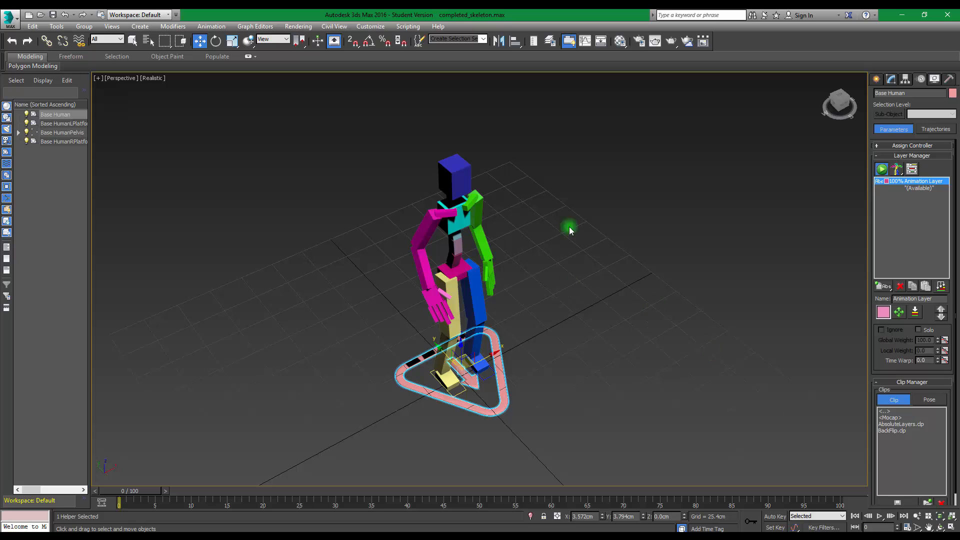
Select the pelvis and turn on Auto Key recording
{"action": "middle_click_drag", "start_coordinate": [645, 296], "coordinate": [437, 336], "text": "alt"}
{"action": "left_click", "coordinate": [354, 261]}
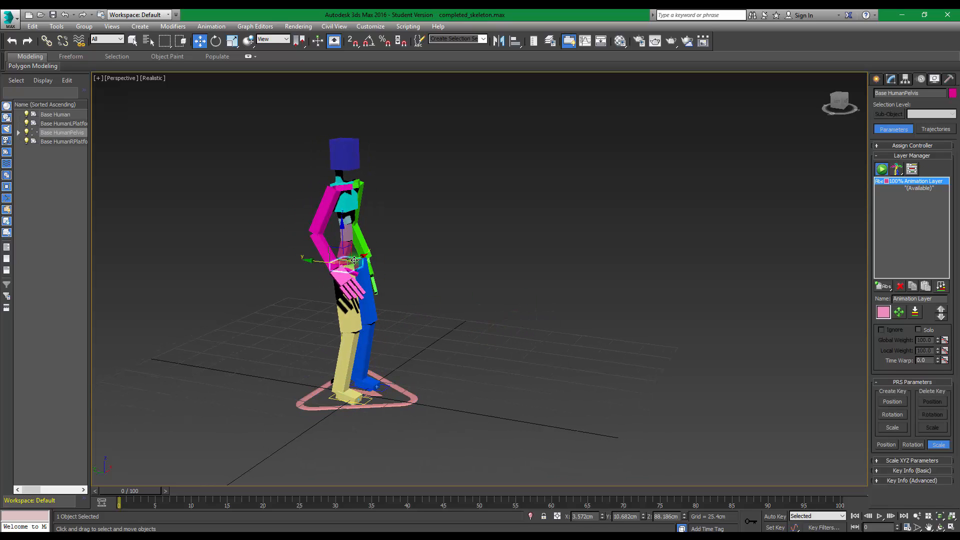
{"action": "left_click", "coordinate": [770, 517]}
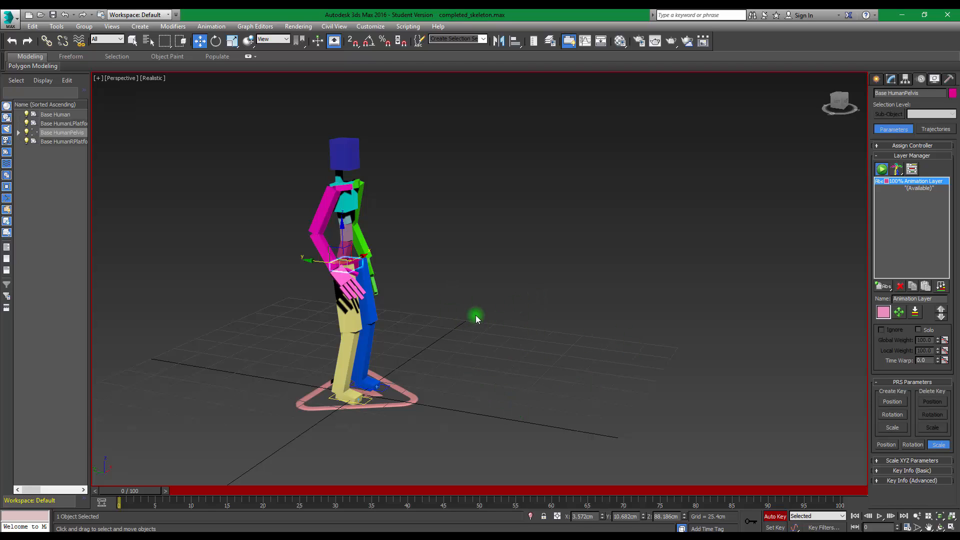
At frame 90, move the pelvis forward along the Y axis to about -217.8 cm
{"action": "mouse_move", "coordinate": [475, 315]}
{"action": "middle_mouse_down", "text": "alt"}
{"action": "mouse_move", "coordinate": [500, 303]}
{"action": "mouse_move", "coordinate": [490, 316]}
{"action": "middle_mouse_up", "text": "alt"}
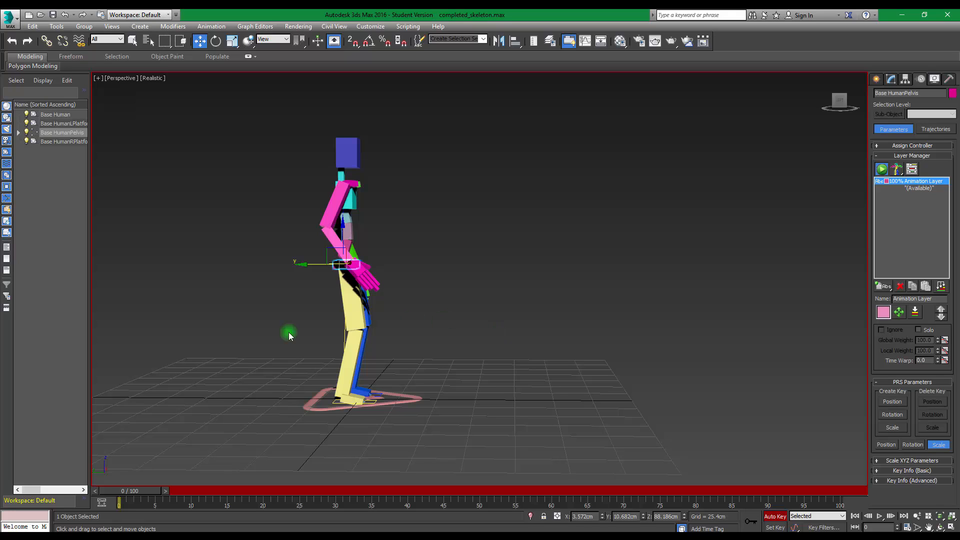
{"action": "left_click_drag", "start_coordinate": [123, 492], "coordinate": [752, 495]}
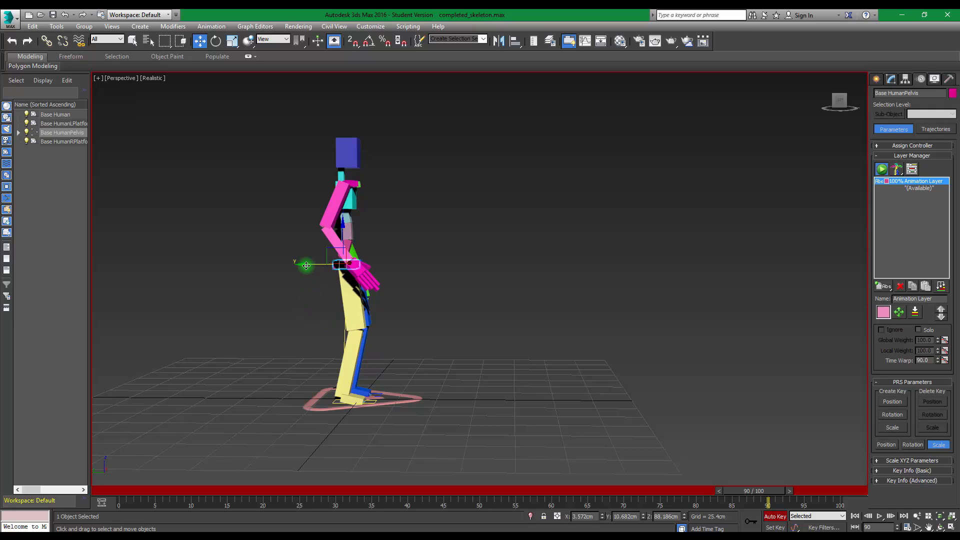
{"action": "left_click_drag", "start_coordinate": [306, 265], "coordinate": [657, 260]}
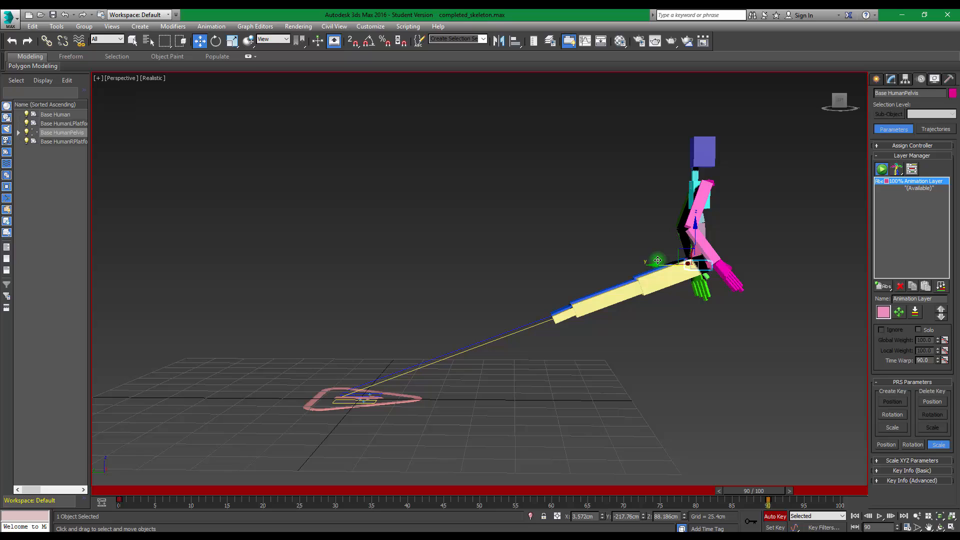
At frame 8, lift the right foot platform and move it forward to about Y -15.5 cm, Z 12.1 cm
{"action": "left_click_drag", "start_coordinate": [774, 493], "coordinate": [47, 466]}
{"action": "key", "text": "w"}
{"action": "mouse_move", "coordinate": [451, 337]}
{"action": "middle_mouse_down", "text": "alt"}
{"action": "mouse_move", "coordinate": [420, 353]}
{"action": "mouse_move", "coordinate": [440, 348]}
{"action": "middle_mouse_up", "text": "alt"}
{"action": "left_click", "coordinate": [373, 400]}
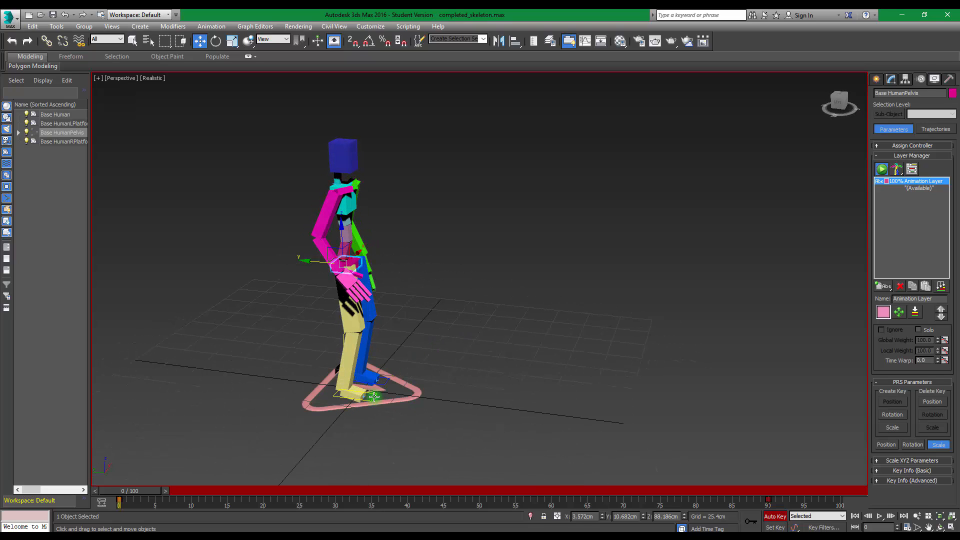
{"action": "mouse_move", "coordinate": [466, 426]}
{"action": "middle_mouse_down", "text": "alt"}
{"action": "mouse_move", "coordinate": [490, 419]}
{"action": "mouse_move", "coordinate": [472, 423]}
{"action": "mouse_move", "coordinate": [481, 418]}
{"action": "middle_mouse_up", "text": "alt"}
{"action": "left_click_drag", "start_coordinate": [134, 491], "coordinate": [186, 492]}
{"action": "key", "text": "w"}
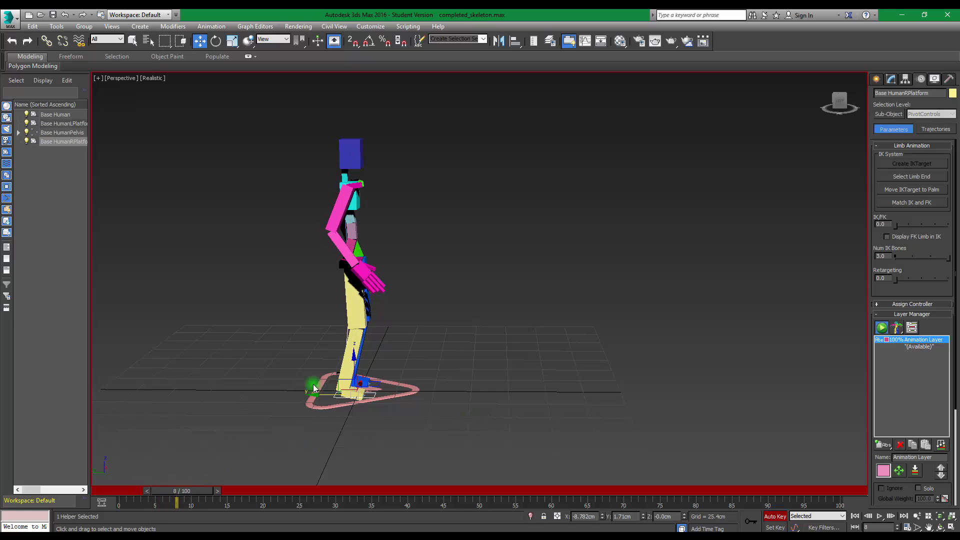
{"action": "left_click_drag", "start_coordinate": [337, 380], "coordinate": [347, 375]}
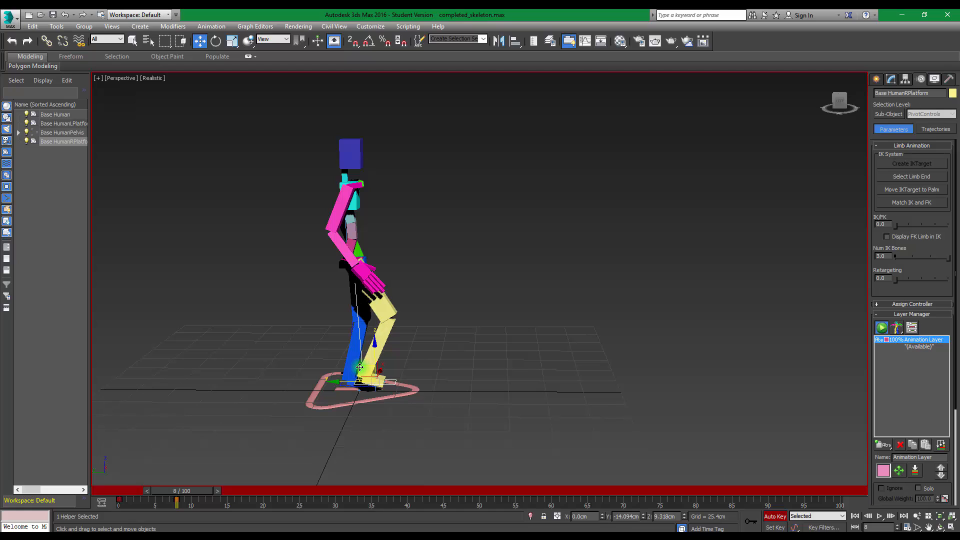
At frame 20, plant the right foot platform on the ground farther forward, at about Y -28.7 cm, Z 0 cm
{"action": "left_click_drag", "start_coordinate": [198, 494], "coordinate": [283, 490]}
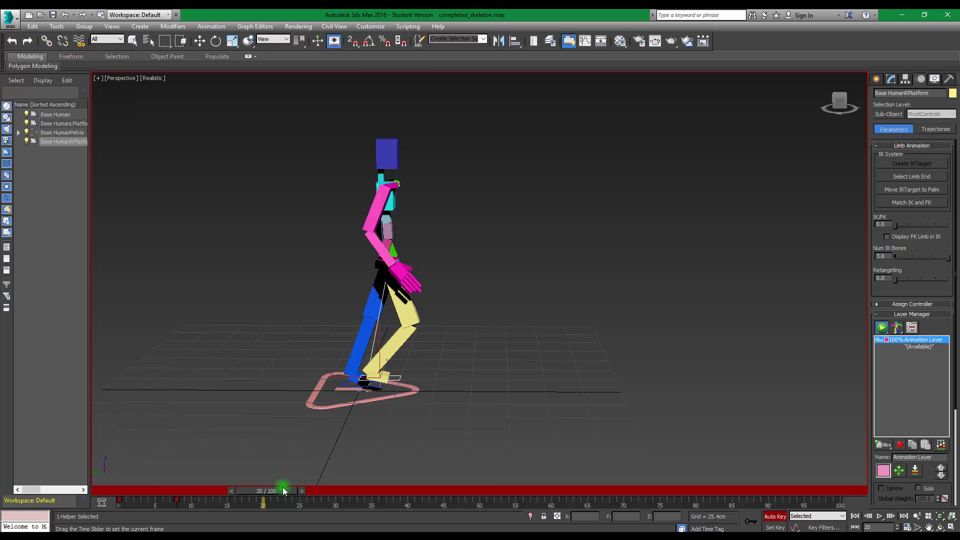
{"action": "key", "text": "w"}
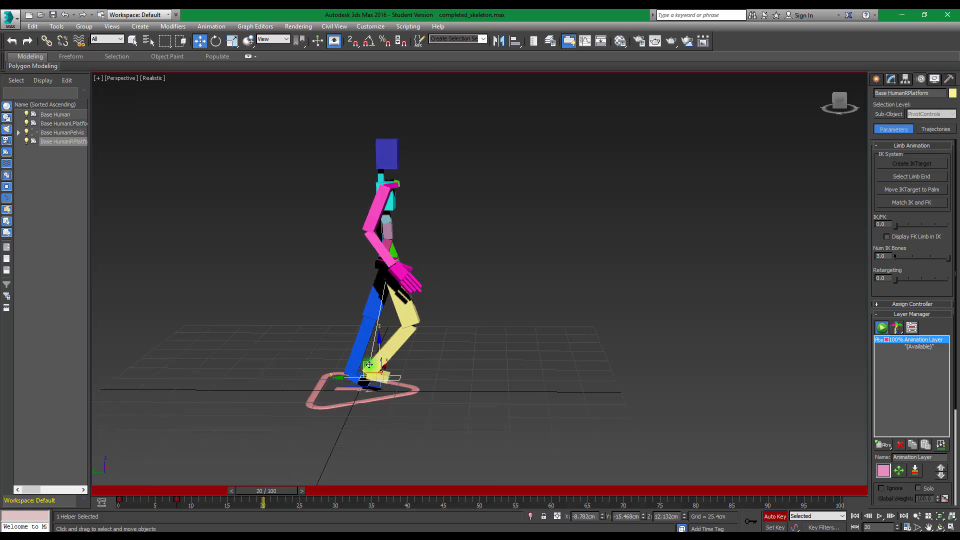
{"action": "left_click_drag", "start_coordinate": [367, 364], "coordinate": [387, 381]}
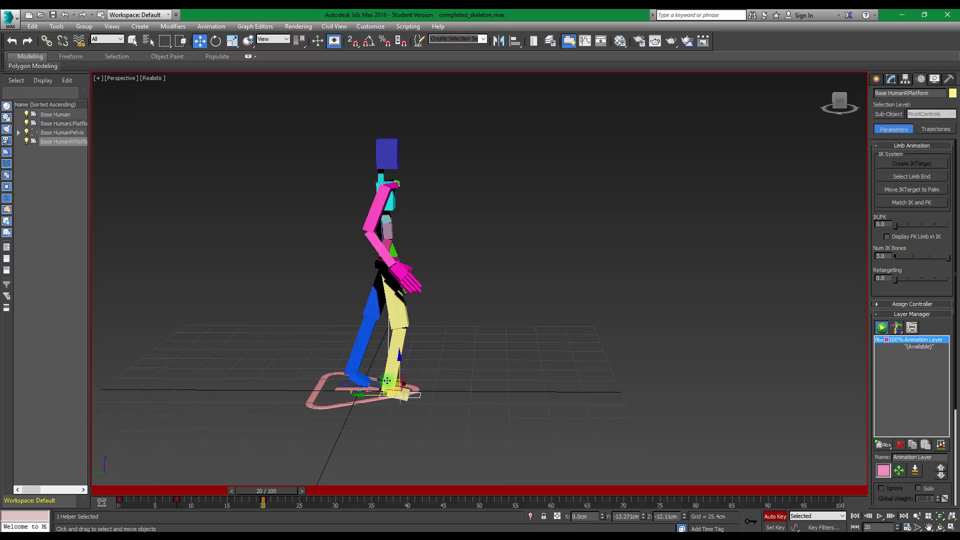
{"action": "left_click_drag", "start_coordinate": [280, 490], "coordinate": [281, 460]}
{"action": "key", "text": "w"}
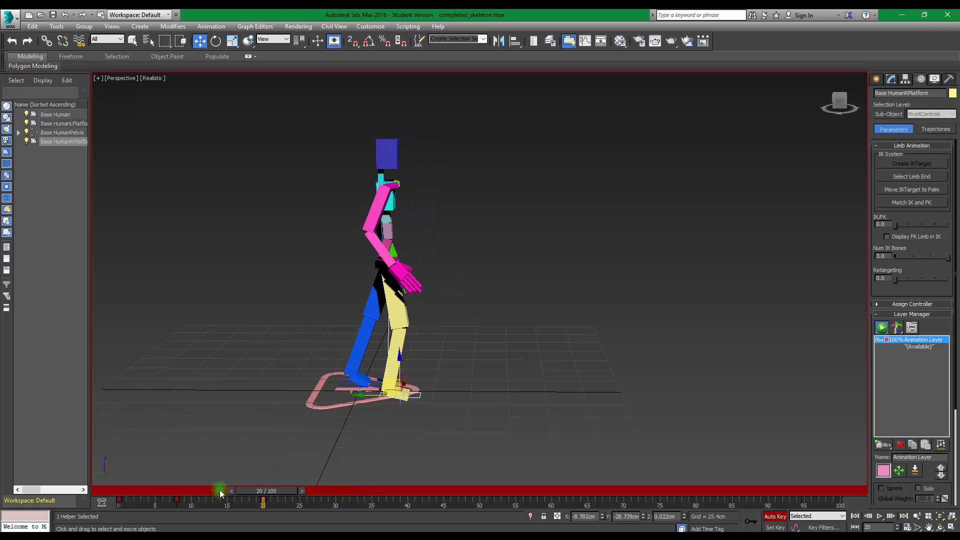
Shift the right foot platform's keyframe from frame 8 to frame 10
{"action": "left_click_drag", "start_coordinate": [172, 500], "coordinate": [191, 498]}
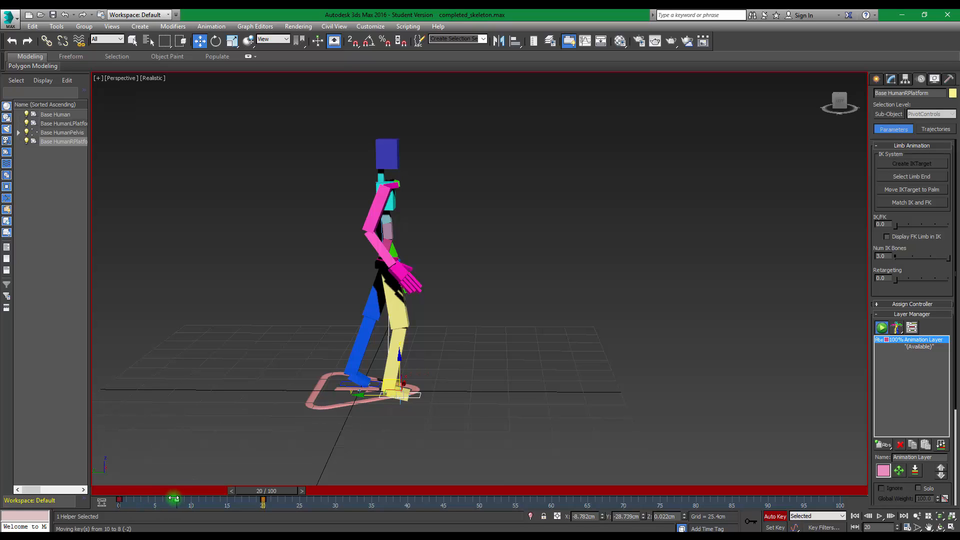
{"action": "mouse_move", "coordinate": [246, 490]}
{"action": "left_mouse_down"}
{"action": "mouse_move", "coordinate": [108, 491]}
{"action": "mouse_move", "coordinate": [274, 500]}
{"action": "mouse_move", "coordinate": [259, 499]}
{"action": "left_mouse_up"}
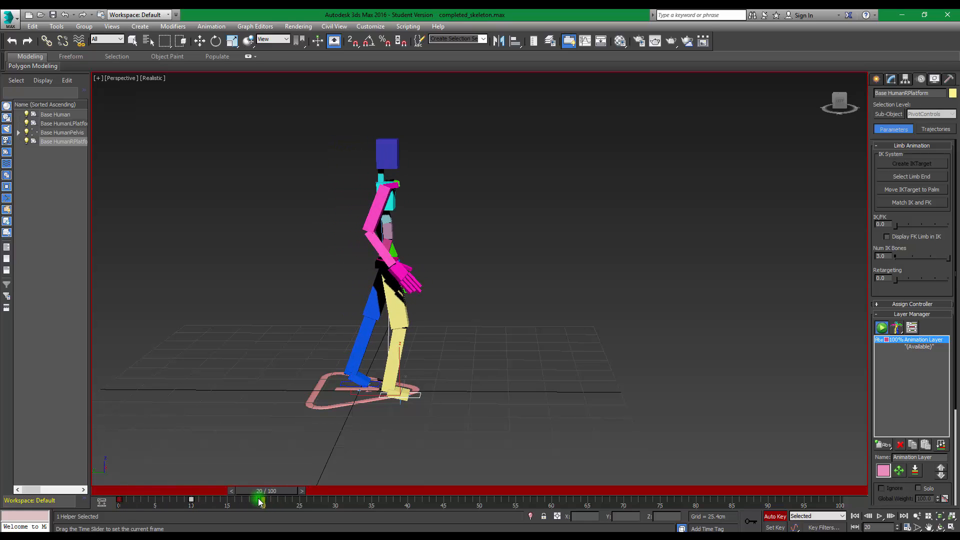
{"action": "key", "text": "w"}
At frame 30, lift the left foot platform and move it forward to about Y -55.8 cm, Z 7.7 cm
{"action": "left_click", "coordinate": [371, 398]}
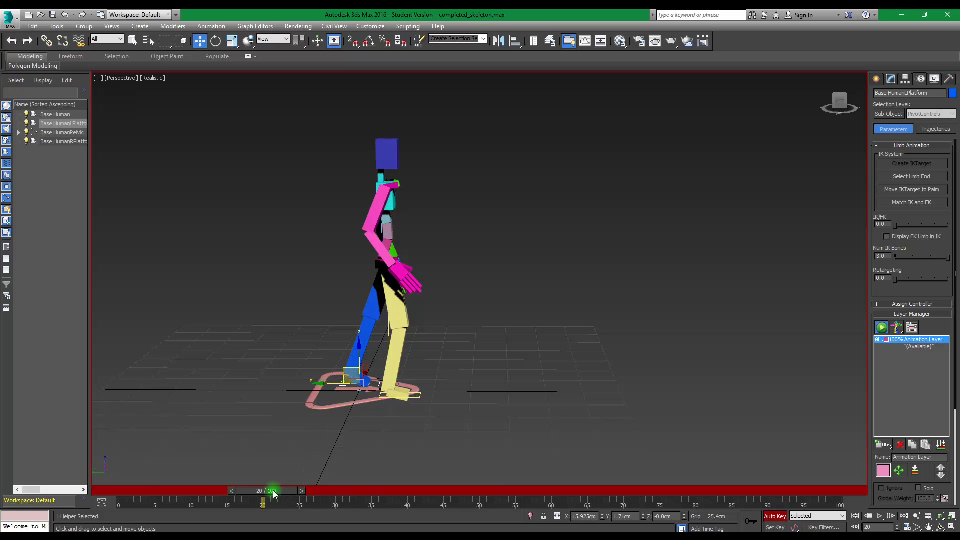
{"action": "left_click_drag", "start_coordinate": [274, 494], "coordinate": [349, 491]}
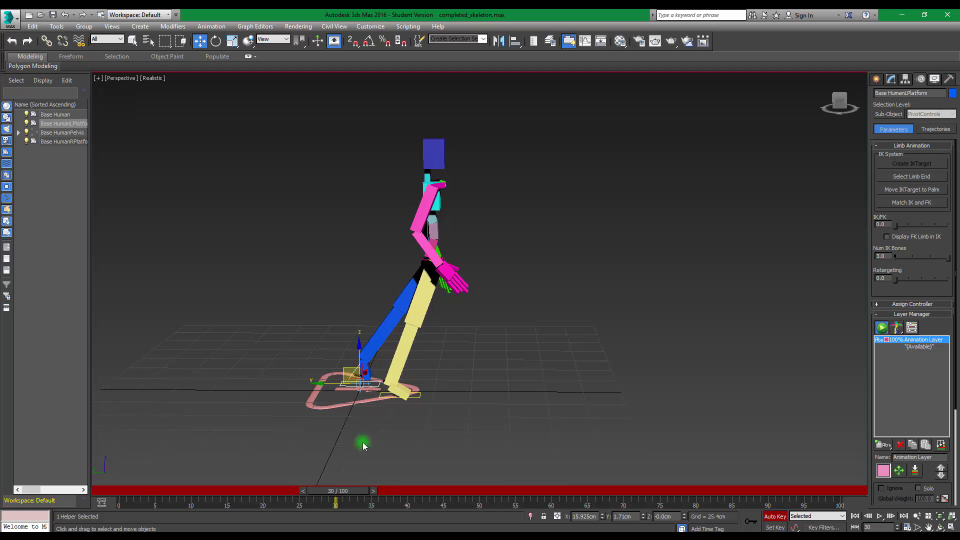
{"action": "left_click_drag", "start_coordinate": [347, 370], "coordinate": [429, 360]}
Shift the left foot platform's starting keyframe from frame 0 to frame 20
{"action": "left_click_drag", "start_coordinate": [341, 491], "coordinate": [274, 483]}
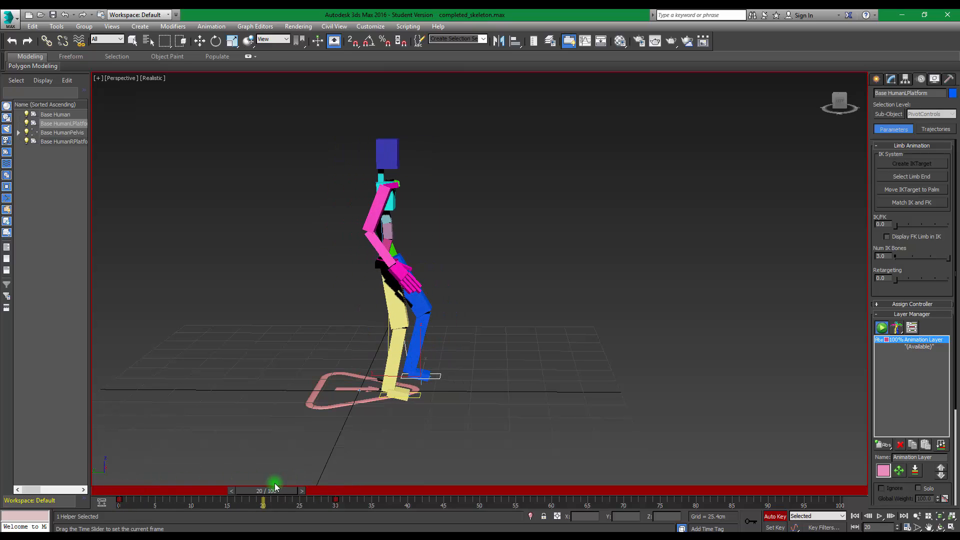
{"action": "key", "text": "w"}
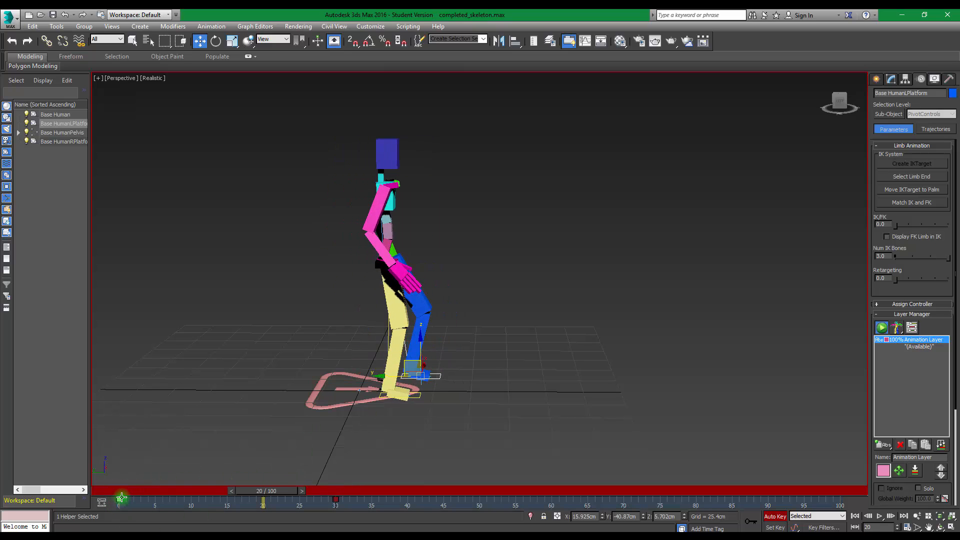
{"action": "left_click_drag", "start_coordinate": [118, 499], "coordinate": [413, 499]}
At frame 40, plant the left foot platform farther forward, at about Y -96.9 cm, Z -4 cm
{"action": "key", "text": "w"}
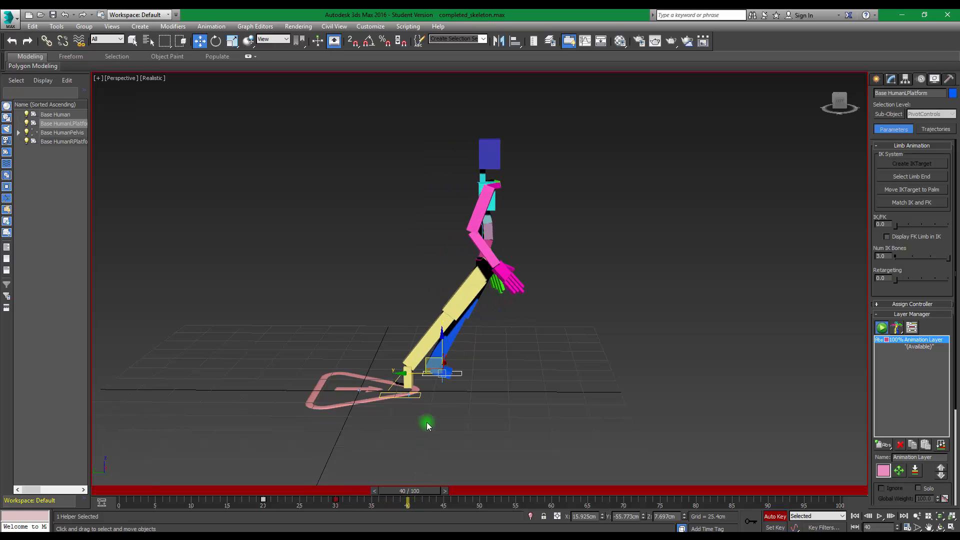
{"action": "left_click_drag", "start_coordinate": [426, 361], "coordinate": [485, 379]}
{"action": "mouse_move", "coordinate": [408, 490]}
{"action": "left_mouse_down"}
{"action": "mouse_move", "coordinate": [125, 492]}
{"action": "mouse_move", "coordinate": [660, 492]}
{"action": "mouse_move", "coordinate": [145, 491]}
{"action": "mouse_move", "coordinate": [294, 490]}
{"action": "mouse_move", "coordinate": [398, 506]}
{"action": "mouse_move", "coordinate": [542, 501]}
{"action": "mouse_move", "coordinate": [395, 509]}
{"action": "mouse_move", "coordinate": [122, 498]}
{"action": "mouse_move", "coordinate": [501, 497]}
{"action": "mouse_move", "coordinate": [408, 497]}
{"action": "left_mouse_up"}
{"action": "key", "text": "w"}
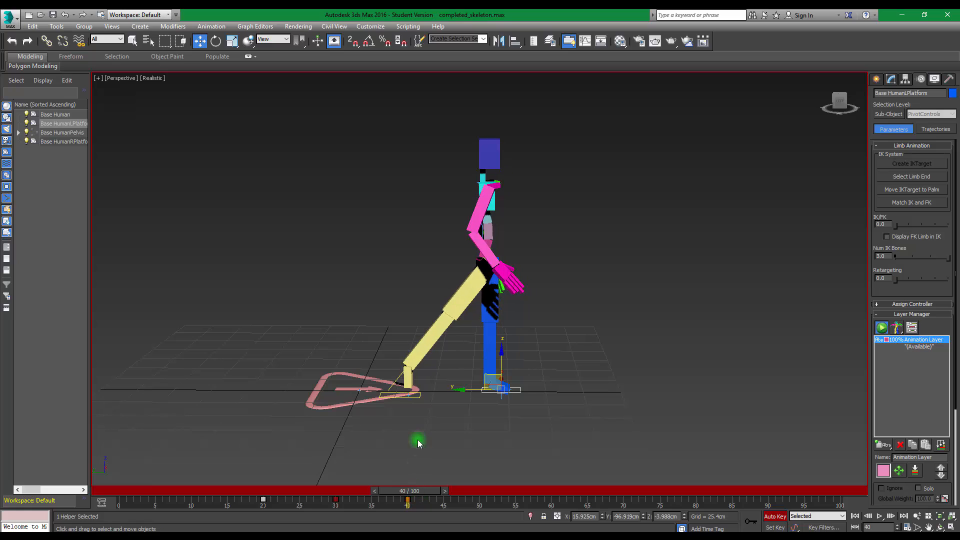
Copy the right foot platform's frame 20 key to frame 40 to hold the foot in place
{"action": "left_click", "coordinate": [413, 397]}
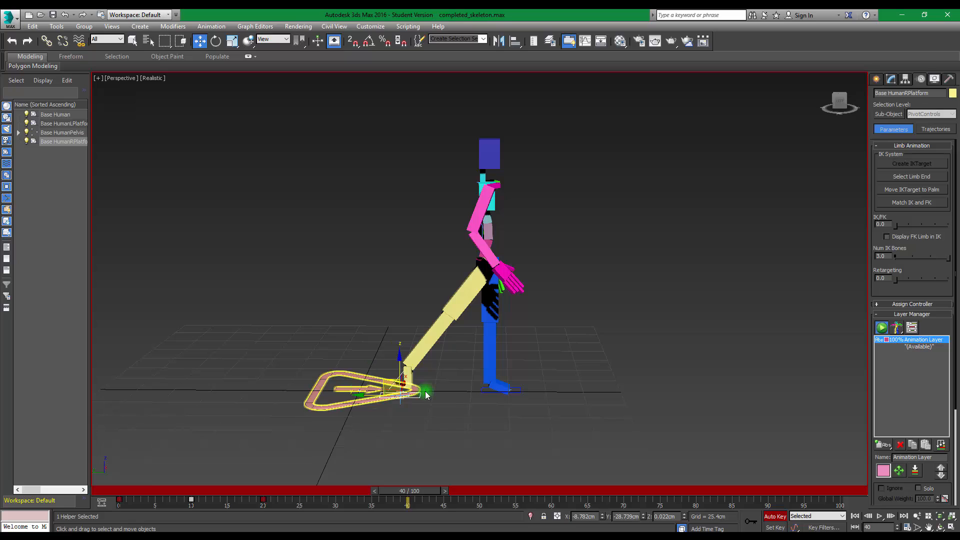
{"action": "left_click", "coordinate": [262, 499]}
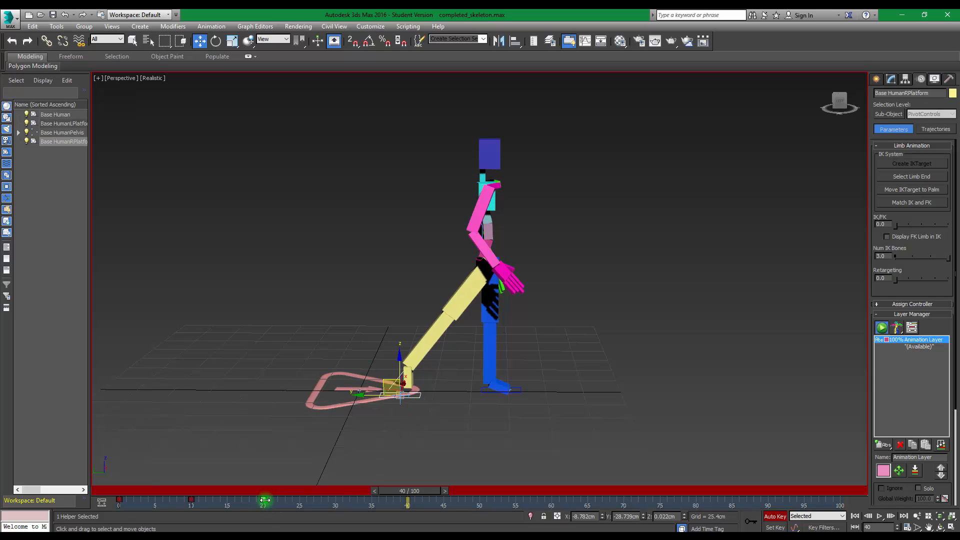
{"action": "left_click_drag", "start_coordinate": [265, 500], "coordinate": [408, 499], "text": "shift"}
At frame 50, move the right foot platform about 102 cm forward and 28.5 cm up; at frame 60, plant it at about Y -177.6 cm, Z 1.8 cm
{"action": "left_click_drag", "start_coordinate": [415, 495], "coordinate": [480, 491]}
{"action": "key", "text": "w"}
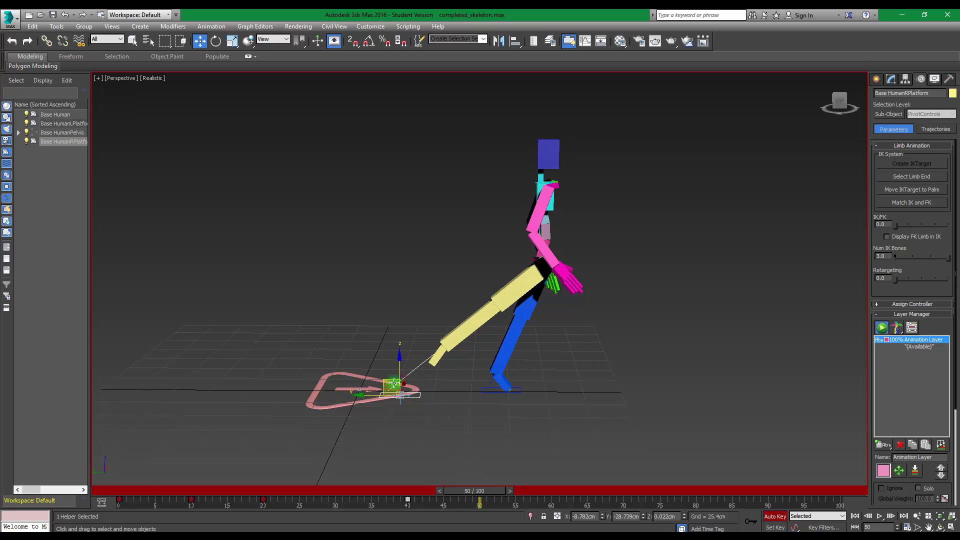
{"action": "left_click_drag", "start_coordinate": [384, 381], "coordinate": [536, 341]}
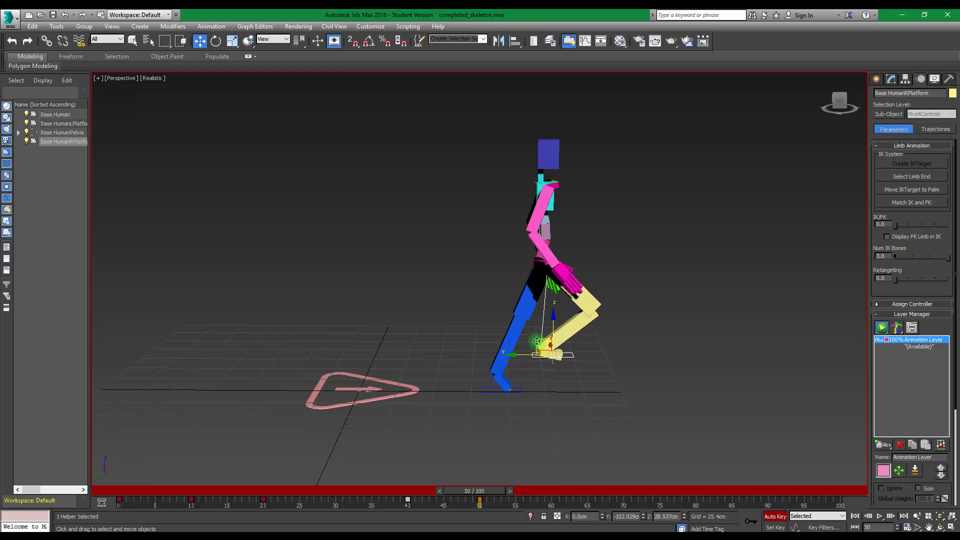
{"action": "left_click_drag", "start_coordinate": [480, 495], "coordinate": [552, 493]}
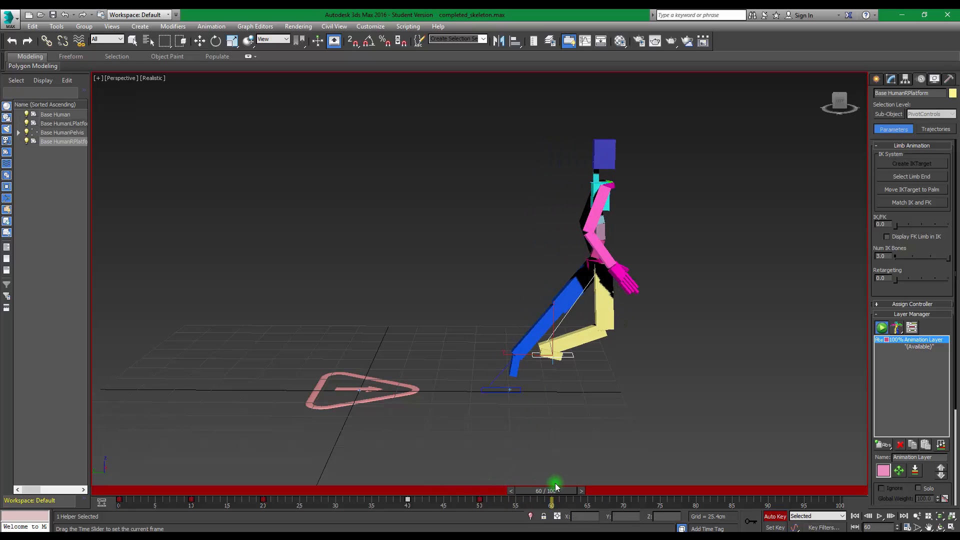
{"action": "left_click_drag", "start_coordinate": [539, 341], "coordinate": [608, 380]}
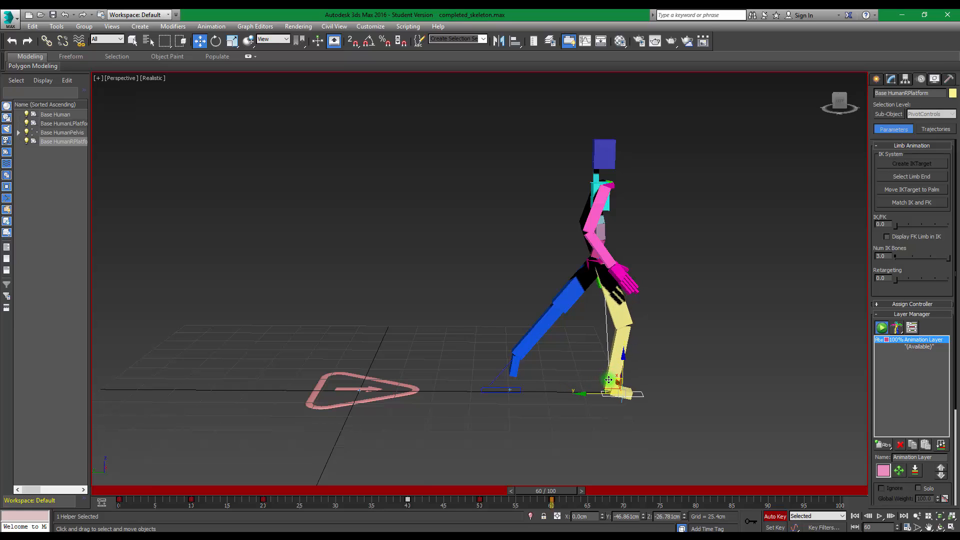
Copy the left foot platform's frame 40 key to frame 60 to hold the foot in place
{"action": "left_click_drag", "start_coordinate": [558, 492], "coordinate": [634, 482]}
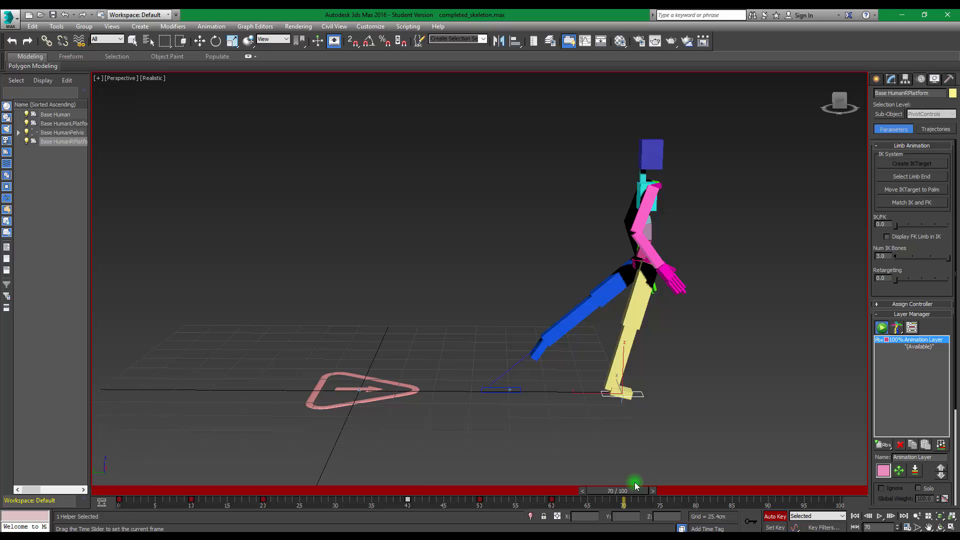
{"action": "key", "text": "w"}
{"action": "left_click", "coordinate": [502, 391]}
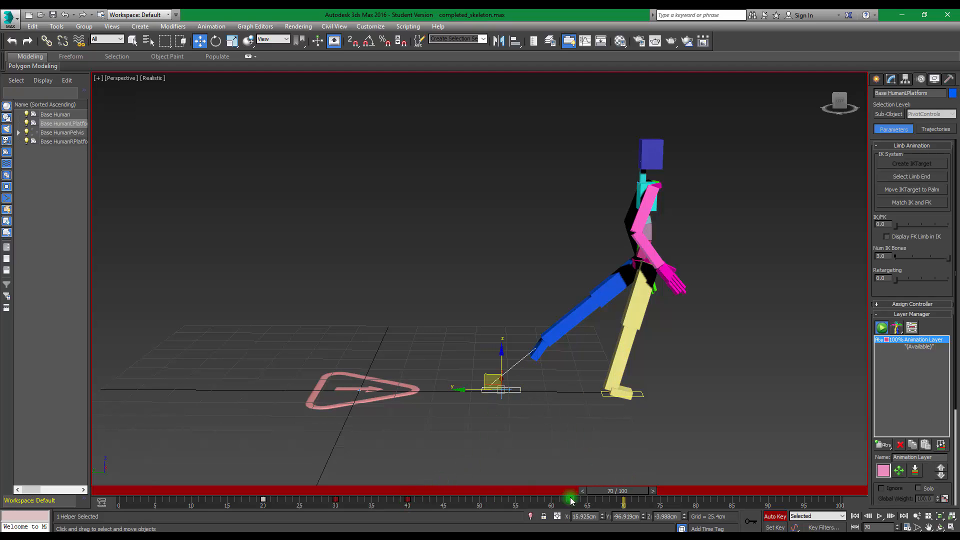
{"action": "left_click_drag", "start_coordinate": [609, 491], "coordinate": [546, 492]}
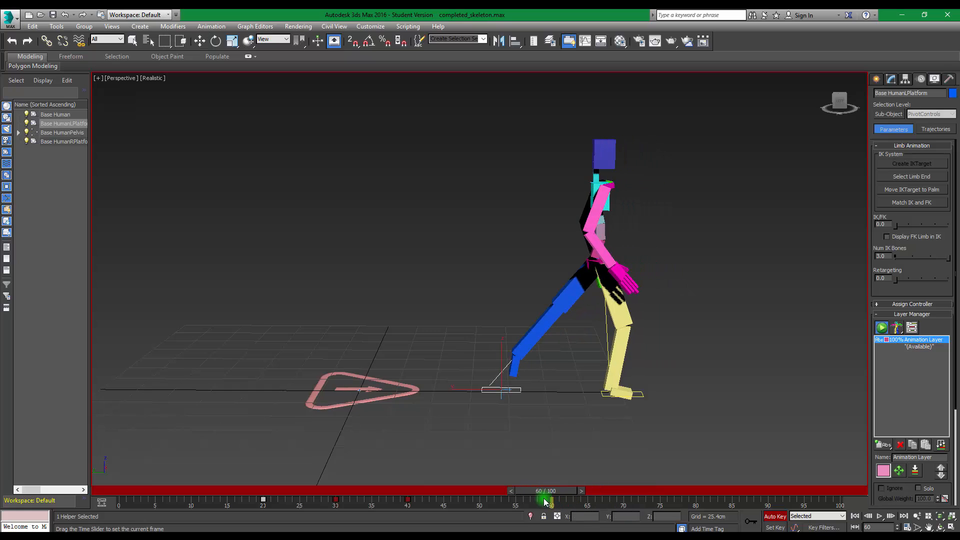
{"action": "left_click", "coordinate": [406, 499]}
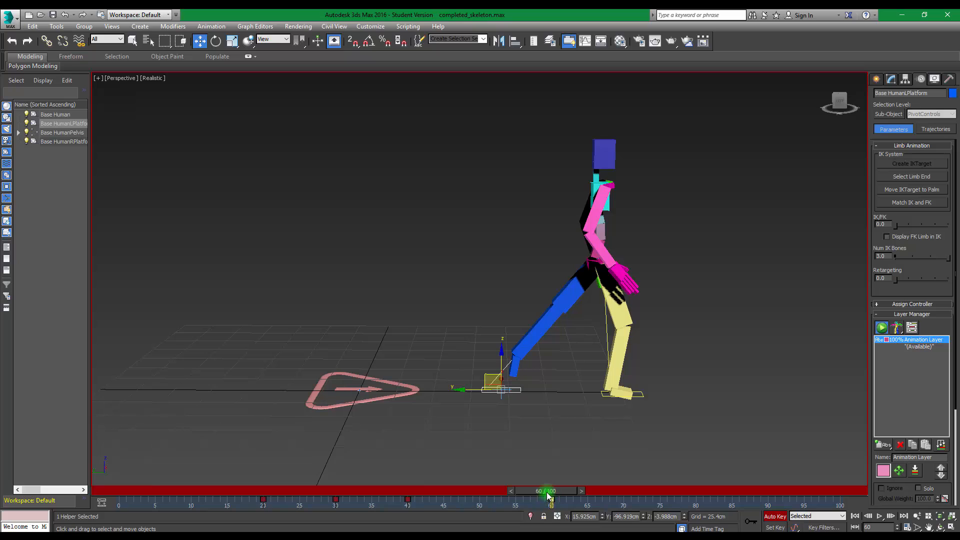
At frame 70, lift the left foot platform forward; at frame 79, move it about 44 cm farther forward and 26 cm down to plant it
{"action": "left_click_drag", "start_coordinate": [545, 491], "coordinate": [616, 479]}
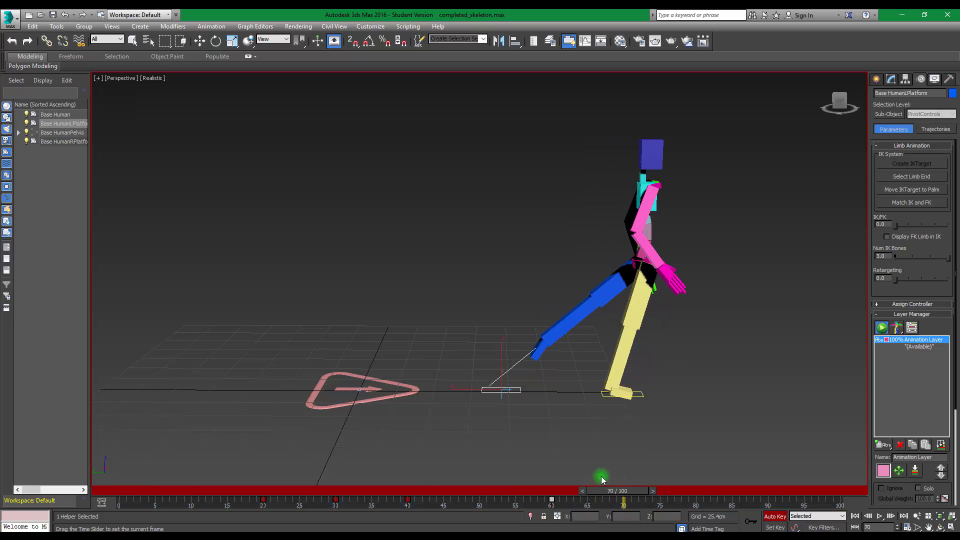
{"action": "left_click", "coordinate": [488, 373]}
{"action": "left_click_drag", "start_coordinate": [488, 373], "coordinate": [625, 332]}
{"action": "left_click_drag", "start_coordinate": [618, 496], "coordinate": [688, 488]}
{"action": "left_click_drag", "start_coordinate": [626, 340], "coordinate": [688, 371]}
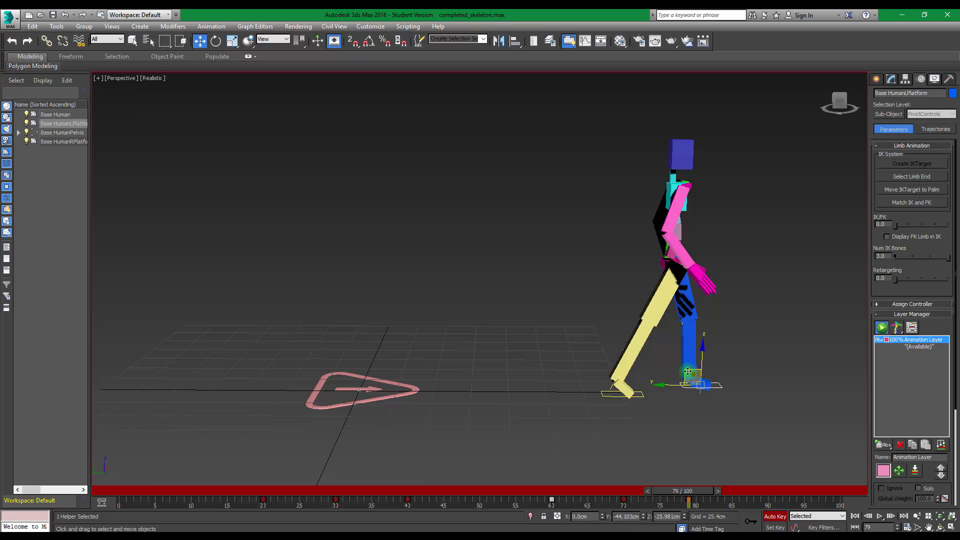
Play the walk animation from frame 0 to review the leg movement
{"action": "left_click_drag", "start_coordinate": [688, 494], "coordinate": [82, 486]}
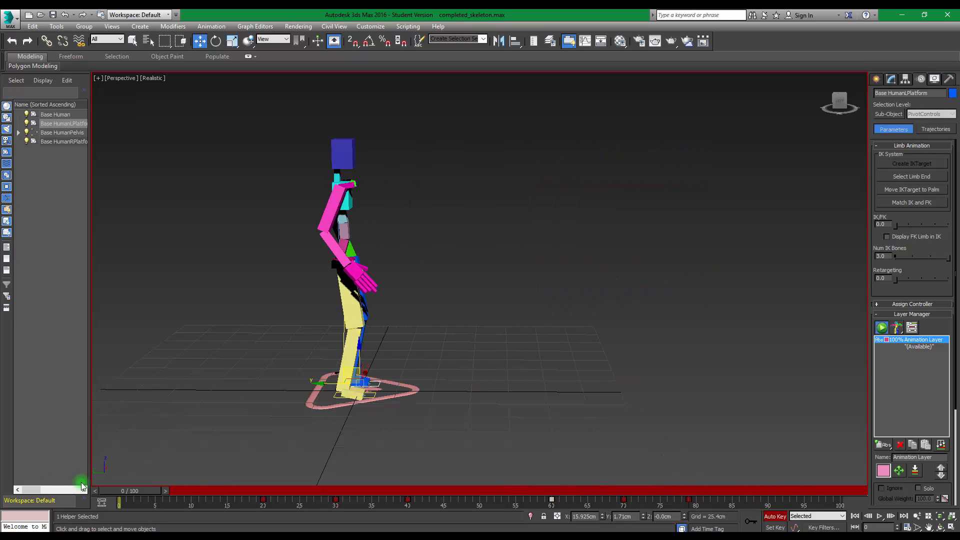
{"action": "left_click", "coordinate": [880, 517]}
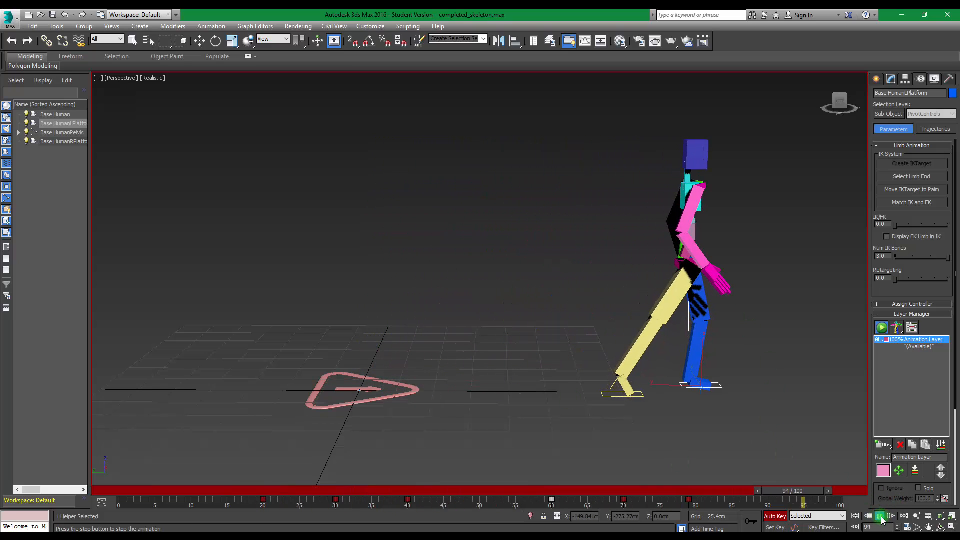
{"action": "left_click", "coordinate": [802, 488]}
Copy the right foot platform's frame 60 key to frame 80
{"action": "left_click_drag", "start_coordinate": [802, 490], "coordinate": [757, 455]}
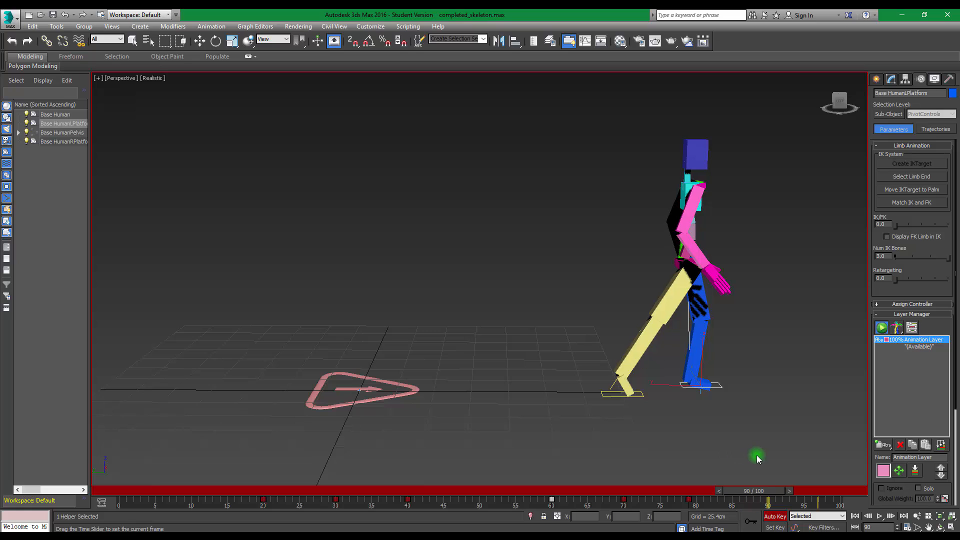
{"action": "key", "text": "w"}
{"action": "left_click", "coordinate": [607, 395]}
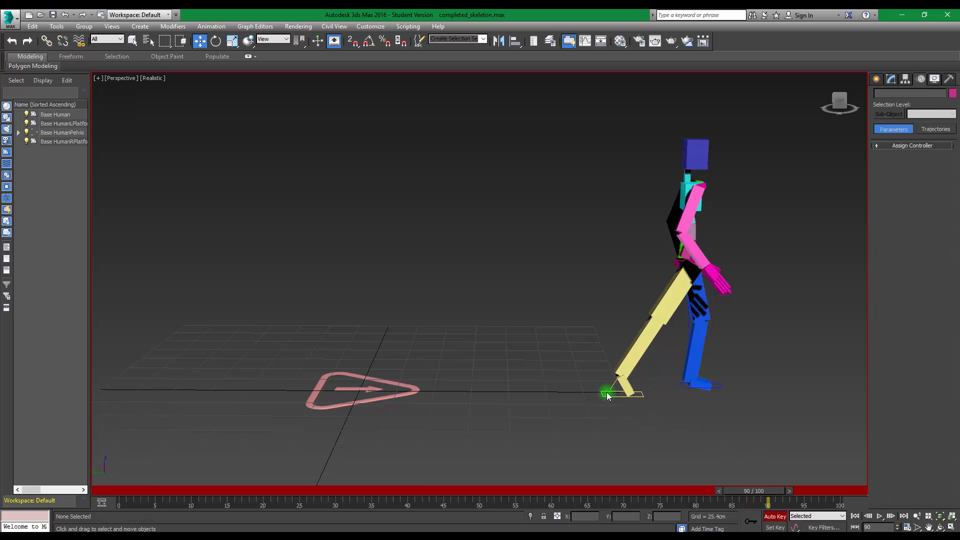
{"action": "left_click", "coordinate": [607, 395]}
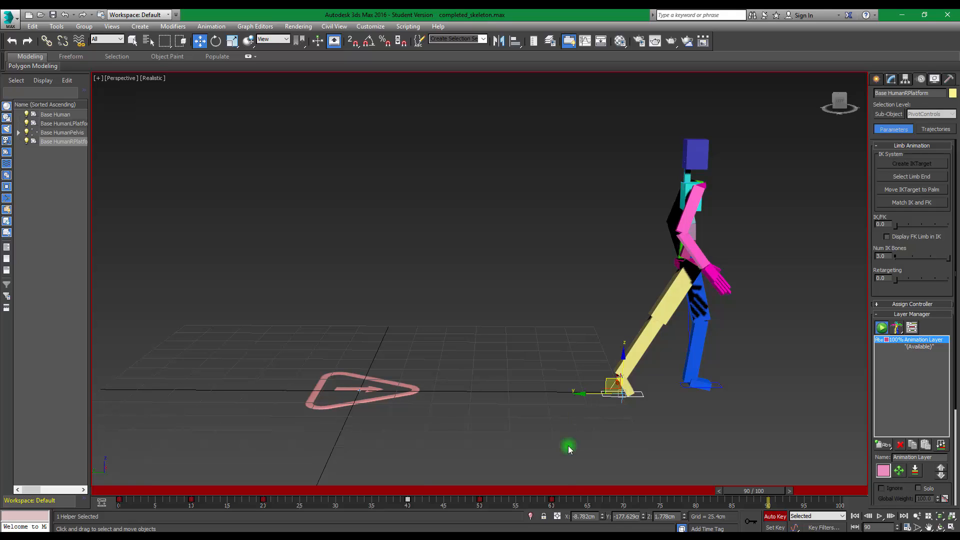
{"action": "left_click", "coordinate": [552, 500]}
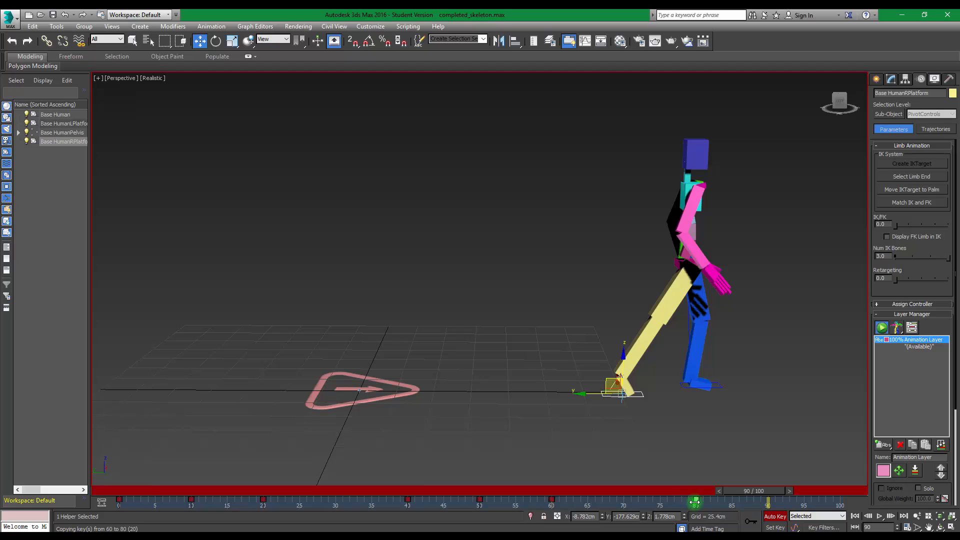
{"action": "left_click_drag", "start_coordinate": [695, 500], "coordinate": [695, 500], "text": "shift"}
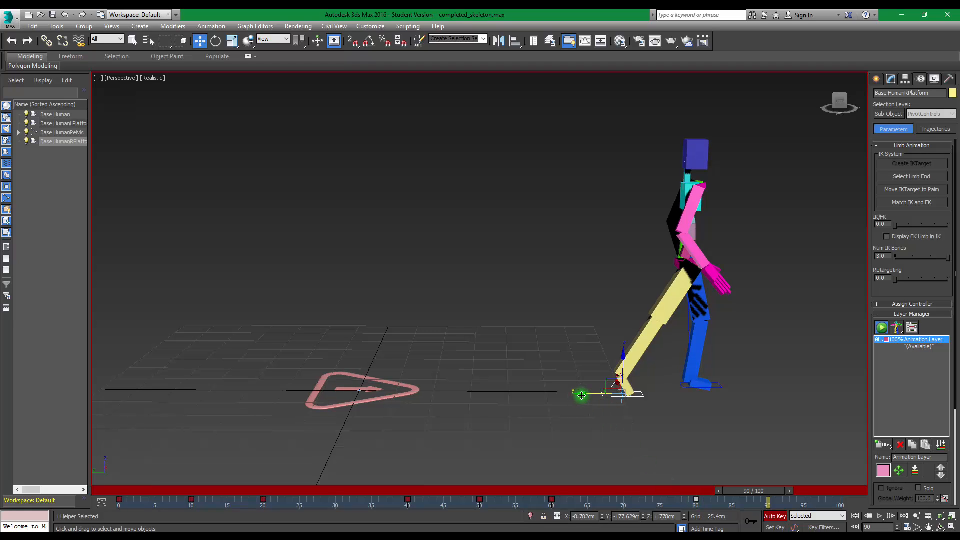
At frame 90, move the right foot platform forward to about Y -242.3 cm; at frame 85, raise it about 7.1 cm and shift it 5.6 cm forward
{"action": "left_click_drag", "start_coordinate": [581, 396], "coordinate": [679, 400]}
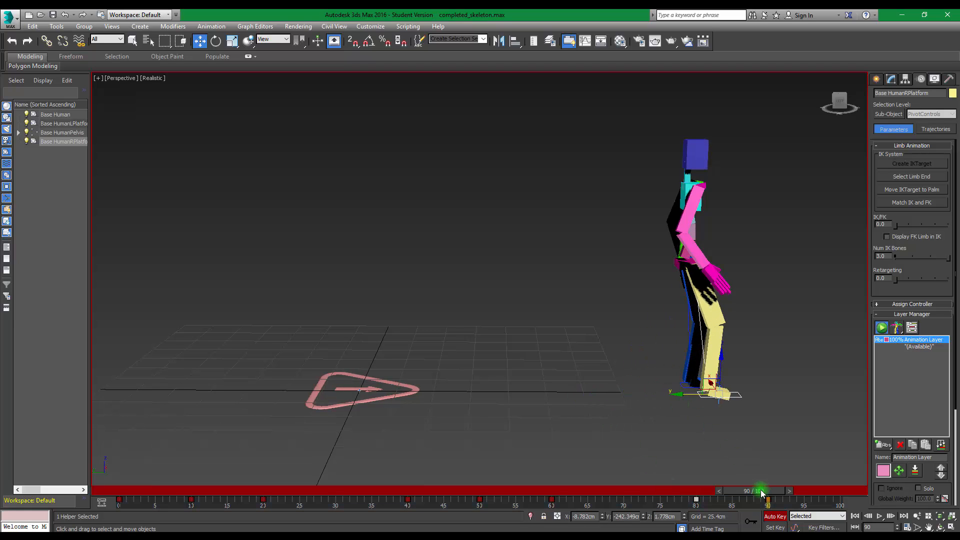
{"action": "left_click_drag", "start_coordinate": [761, 493], "coordinate": [734, 485]}
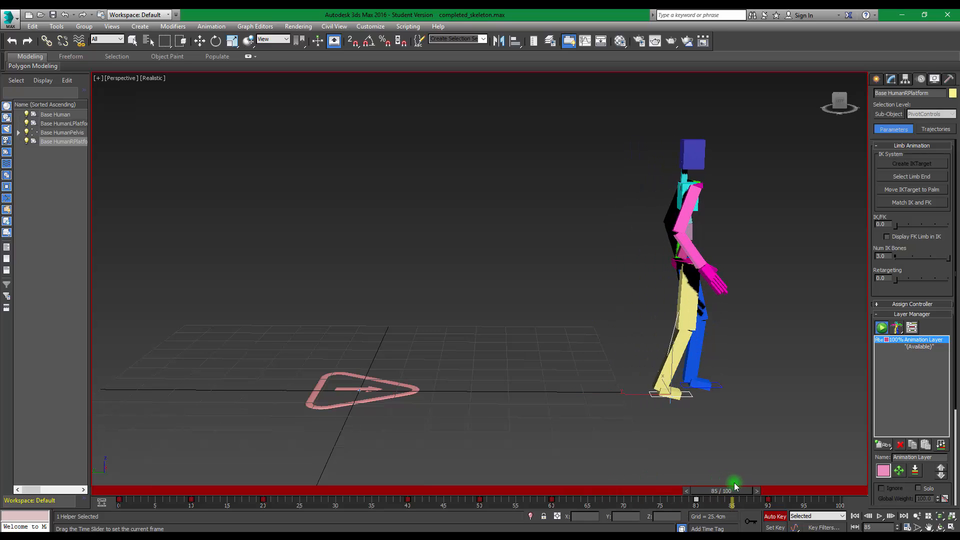
{"action": "key", "text": "w"}
{"action": "left_click_drag", "start_coordinate": [644, 393], "coordinate": [661, 367]}
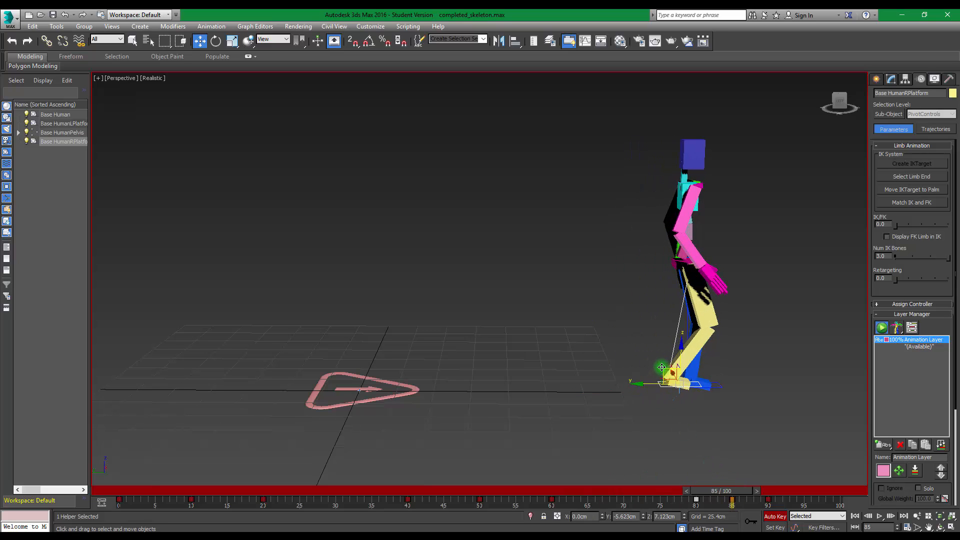
Scrub back through the timeline and play the walk animation to check the footsteps
{"action": "left_click_drag", "start_coordinate": [729, 476], "coordinate": [222, 475]}
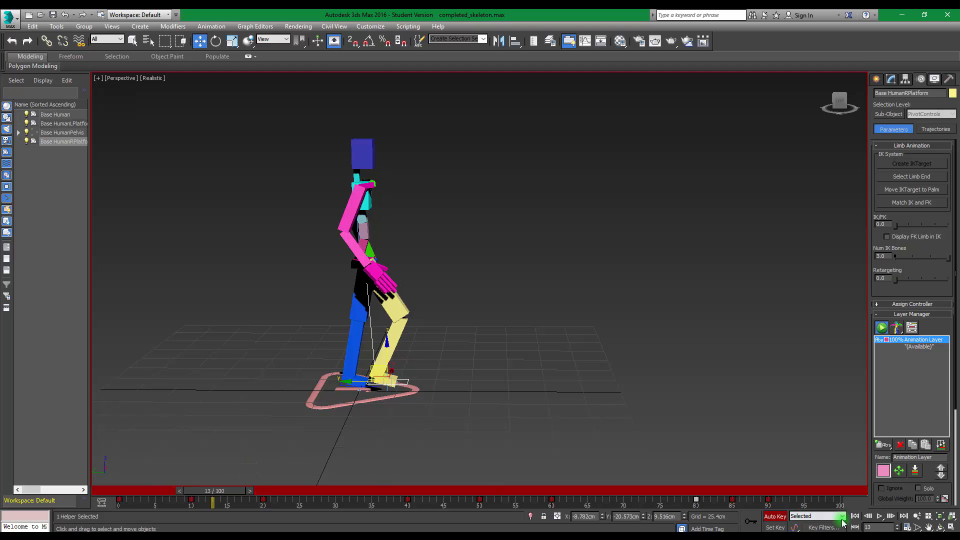
{"action": "left_click", "coordinate": [879, 516]}
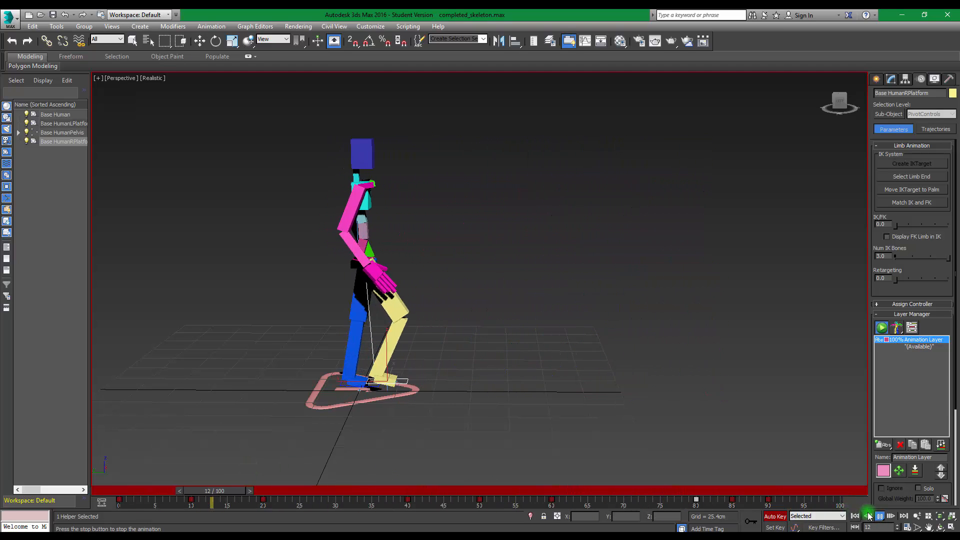
{"action": "left_click", "coordinate": [884, 517]}
At frame 10, rotate the pelvis sideways about 4.3° so the upper body leans toward the character's left
{"action": "left_click_drag", "start_coordinate": [381, 490], "coordinate": [209, 446]}
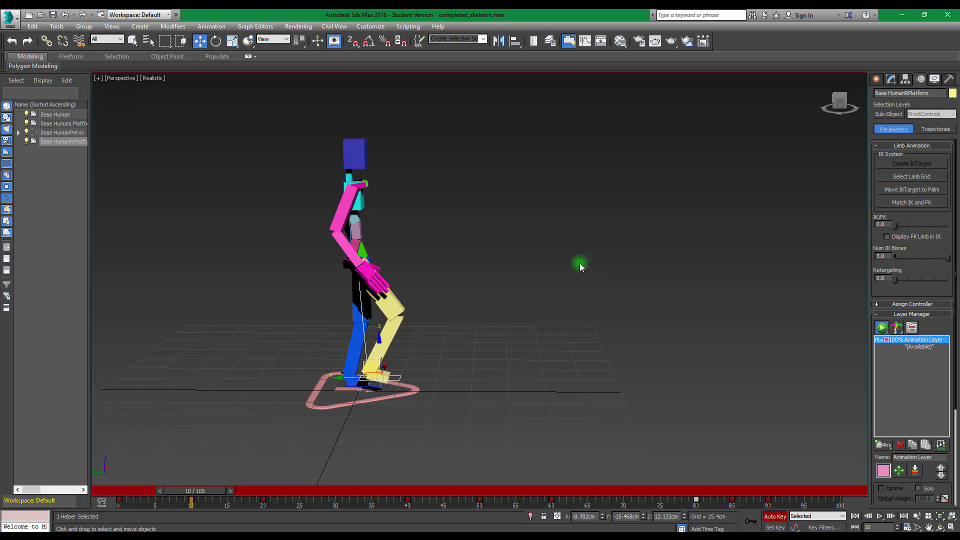
{"action": "middle_click_drag", "start_coordinate": [580, 263], "coordinate": [440, 264], "text": "alt"}
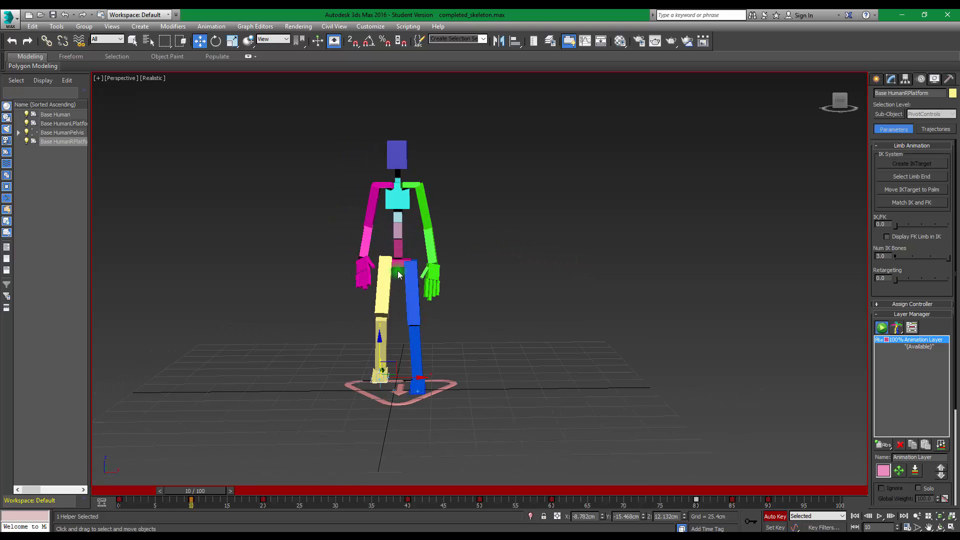
{"action": "left_click", "coordinate": [400, 265]}
{"action": "key", "text": "e"}
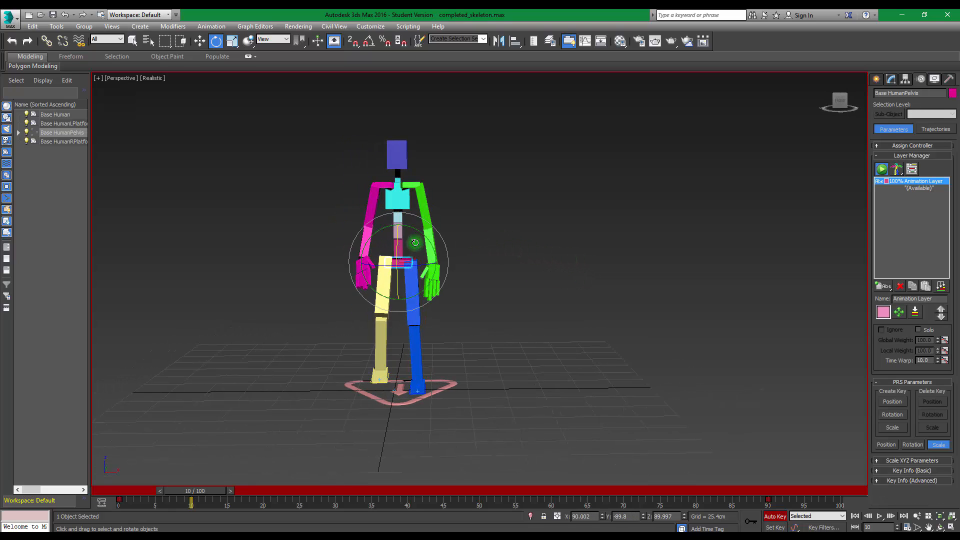
{"action": "left_click_drag", "start_coordinate": [421, 232], "coordinate": [424, 234]}
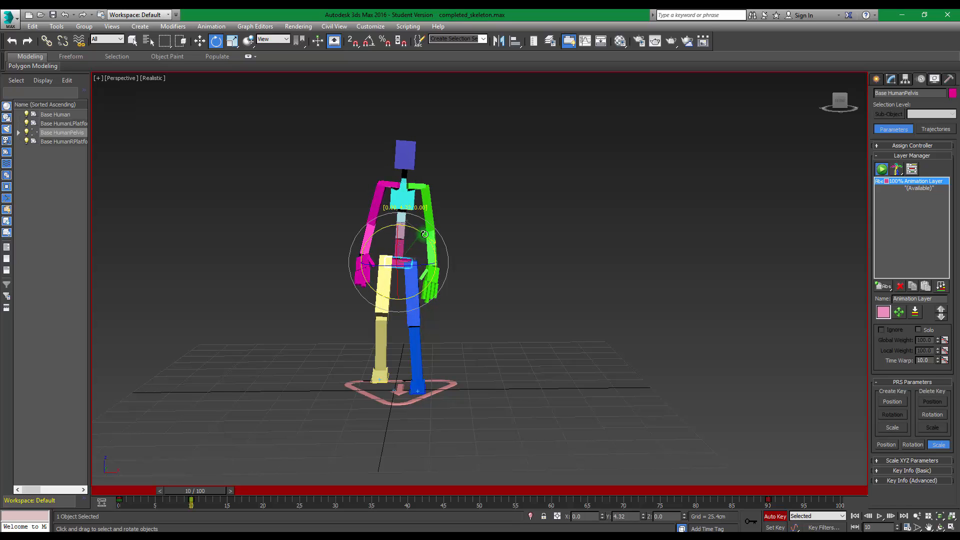
At frame 20, rotate the pelvis back to nearly level; at frame 30, tilt it so the upper body leans toward the character's right
{"action": "left_click_drag", "start_coordinate": [196, 494], "coordinate": [270, 497]}
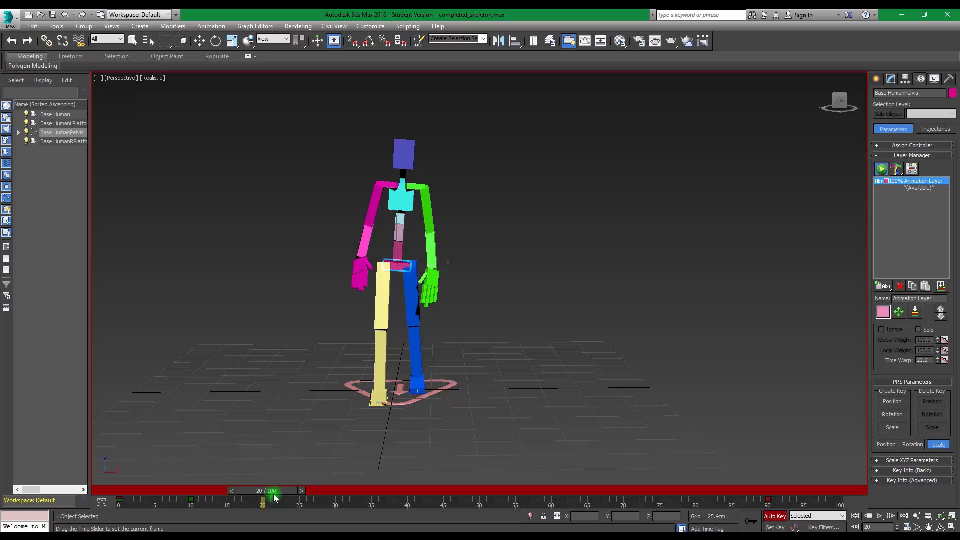
{"action": "key", "text": "e"}
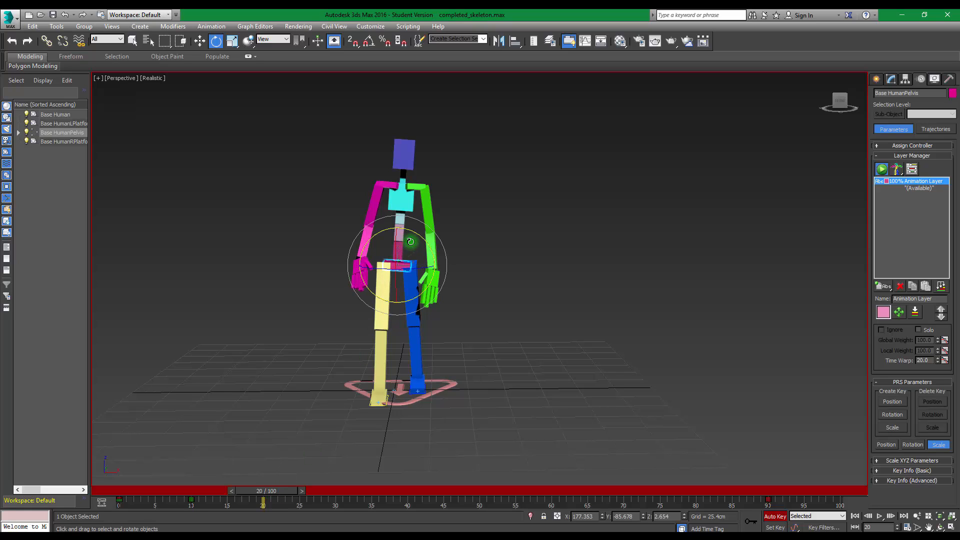
{"action": "left_click_drag", "start_coordinate": [420, 235], "coordinate": [419, 235]}
{"action": "left_click_drag", "start_coordinate": [289, 491], "coordinate": [365, 489]}
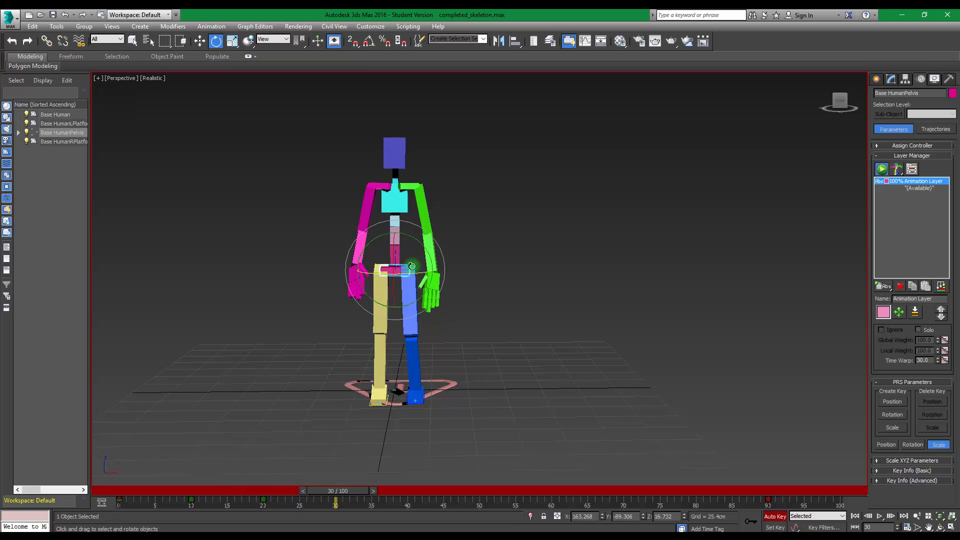
{"action": "left_click_drag", "start_coordinate": [418, 241], "coordinate": [414, 239]}
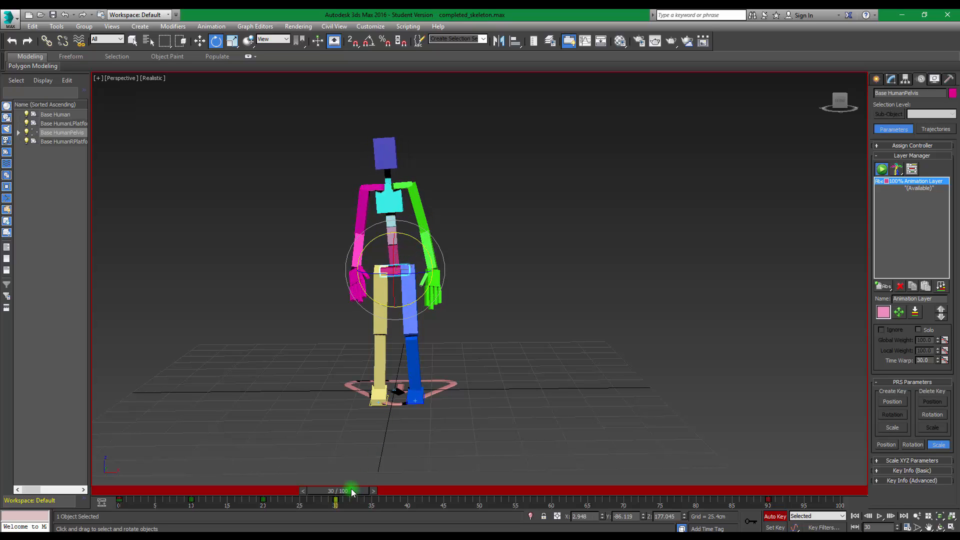
At frame 40, rotate the pelvis back to nearly level; at frame 50, tilt it so the upper body leans toward the character's left
{"action": "left_click_drag", "start_coordinate": [353, 493], "coordinate": [424, 492]}
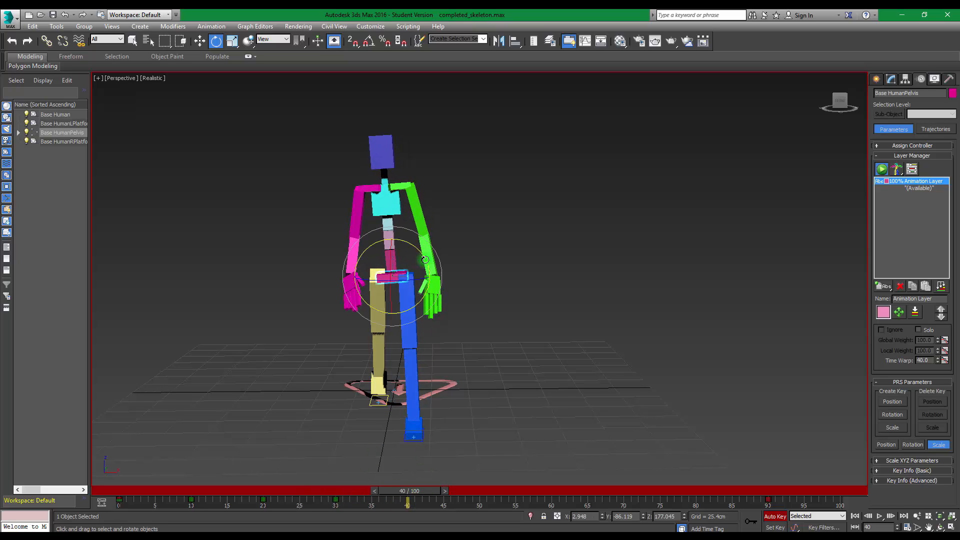
{"action": "left_click_drag", "start_coordinate": [414, 248], "coordinate": [420, 247]}
{"action": "left_click_drag", "start_coordinate": [419, 494], "coordinate": [489, 493]}
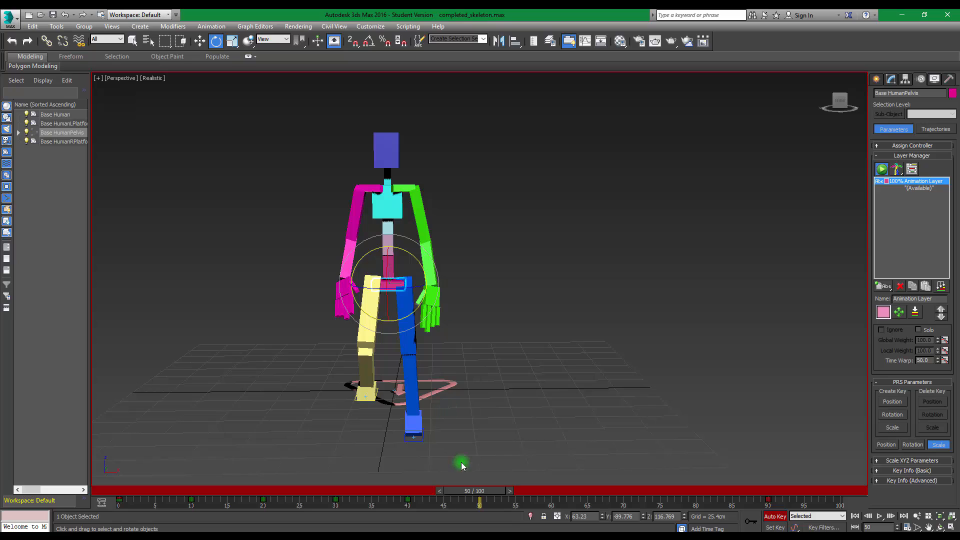
{"action": "left_click_drag", "start_coordinate": [411, 253], "coordinate": [486, 432]}
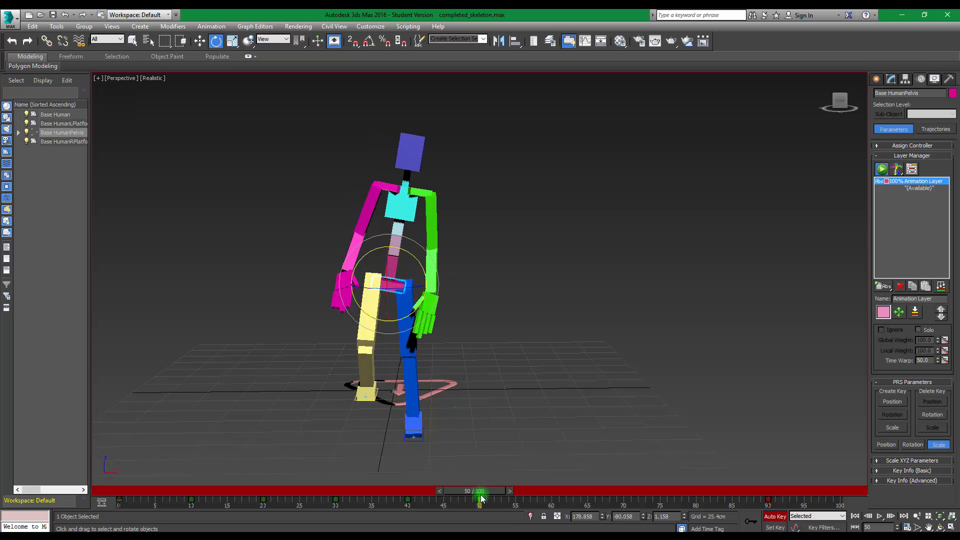
At frame 60, level the pelvis; at frame 70, tilt it so the upper body leans toward the character's right
{"action": "left_click_drag", "start_coordinate": [481, 497], "coordinate": [552, 495]}
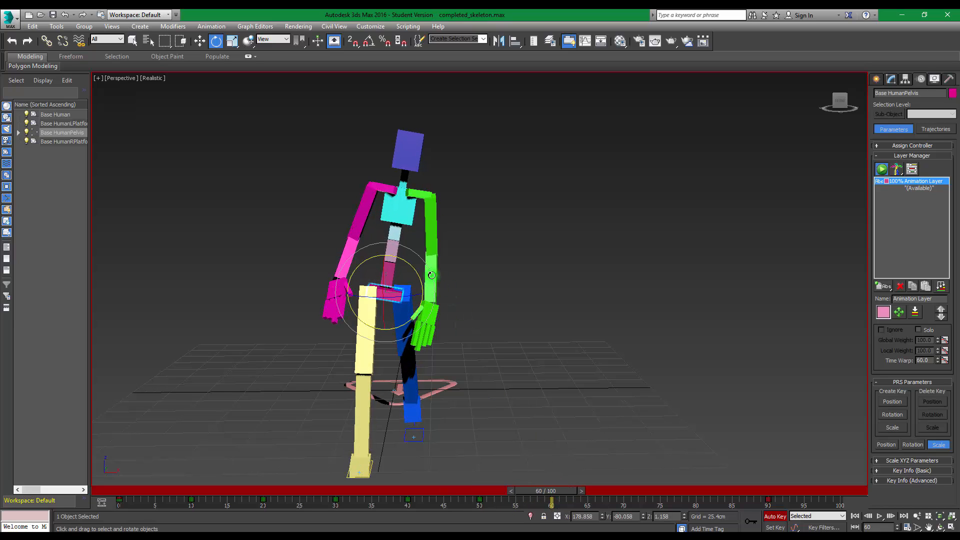
{"action": "left_click_drag", "start_coordinate": [413, 267], "coordinate": [407, 258]}
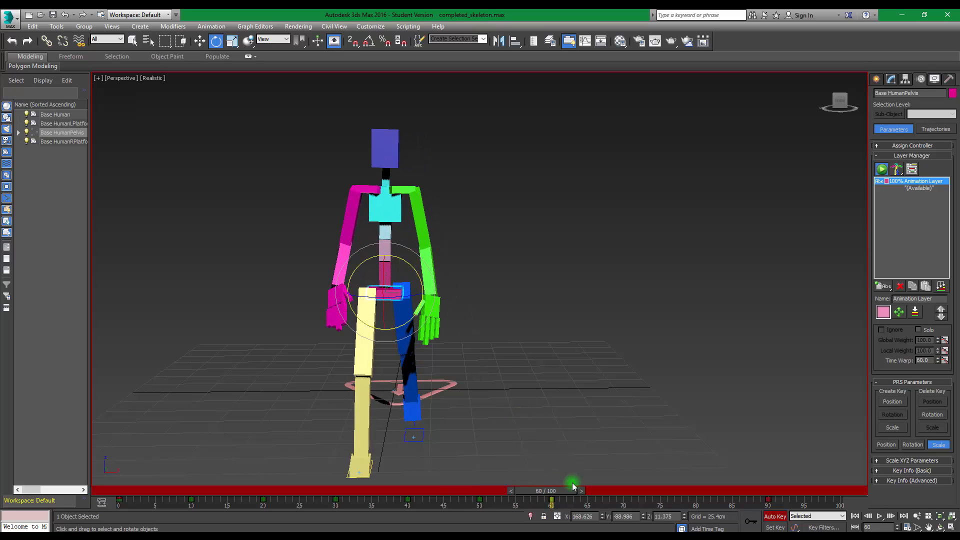
{"action": "left_click_drag", "start_coordinate": [567, 488], "coordinate": [638, 486]}
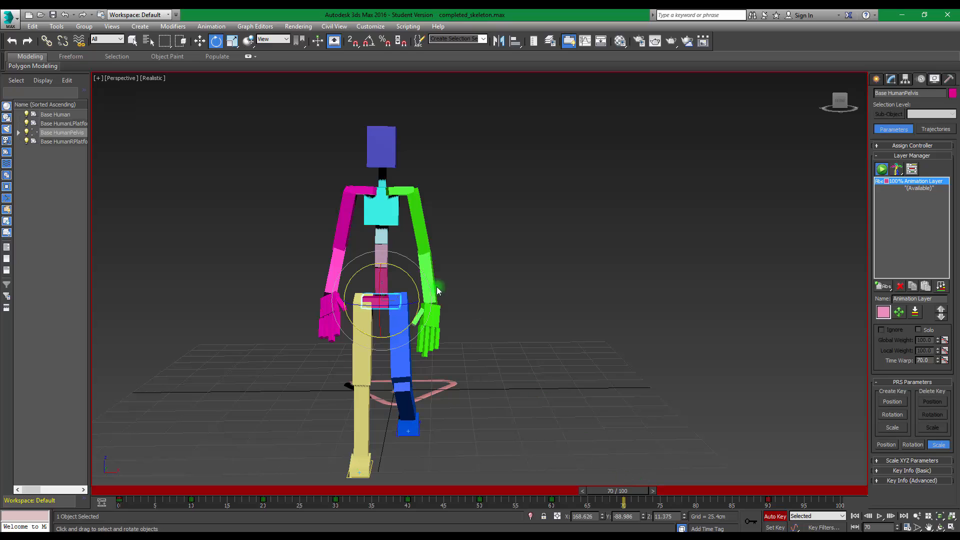
{"action": "left_click_drag", "start_coordinate": [407, 271], "coordinate": [405, 273]}
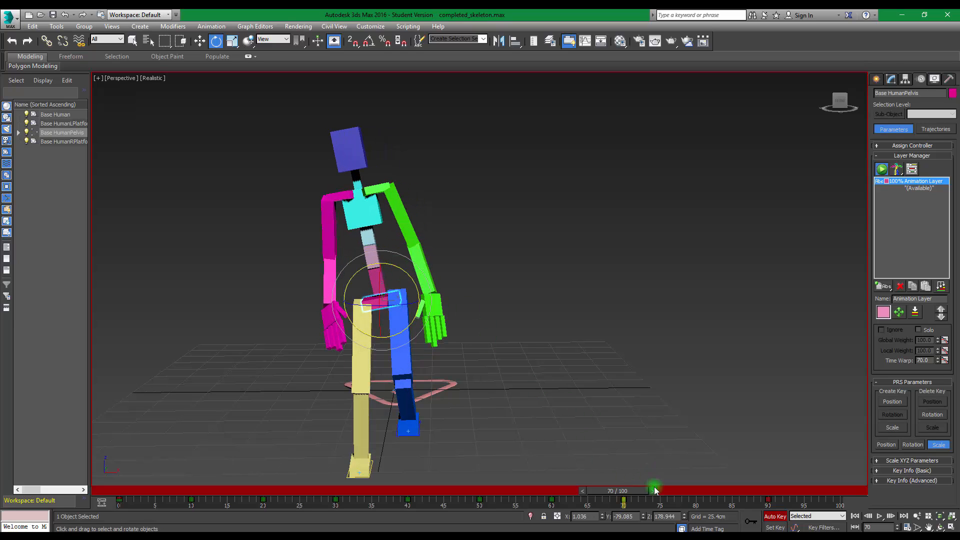
At frame 80, rotate the pelvis back to level; at frame 90, adjust its sideways tilt slightly
{"action": "left_click_drag", "start_coordinate": [622, 493], "coordinate": [695, 491]}
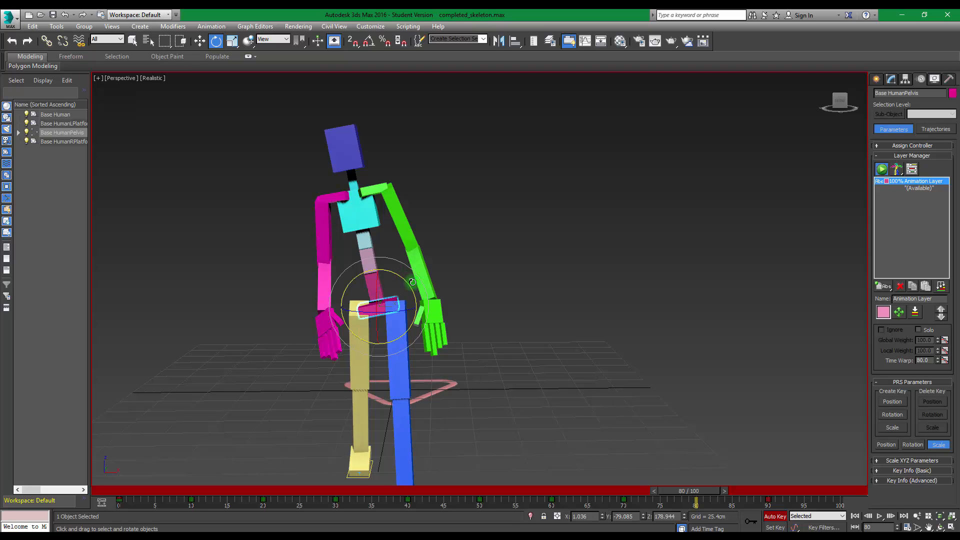
{"action": "left_click_drag", "start_coordinate": [411, 282], "coordinate": [395, 281]}
{"action": "left_click_drag", "start_coordinate": [688, 491], "coordinate": [770, 493]}
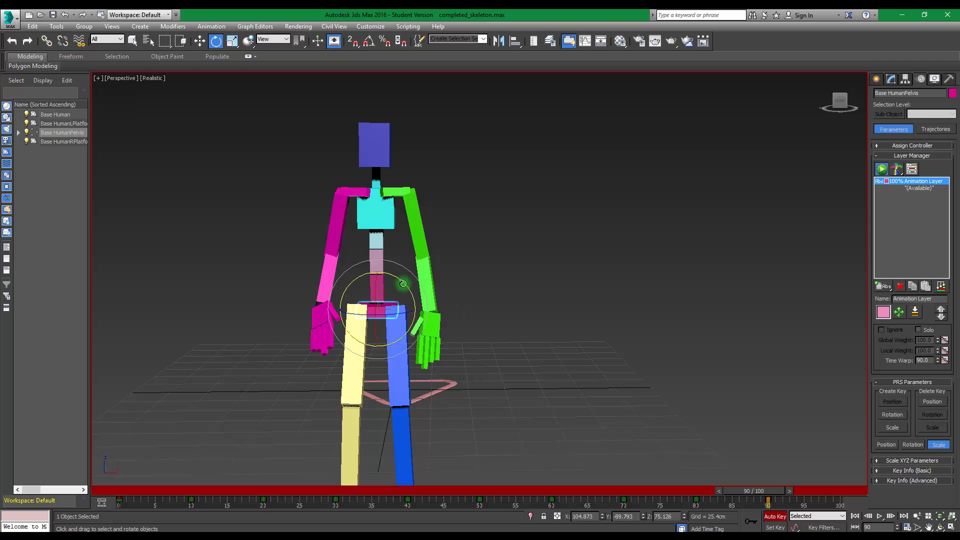
{"action": "middle_click_drag", "start_coordinate": [560, 296], "coordinate": [572, 257], "text": "alt"}
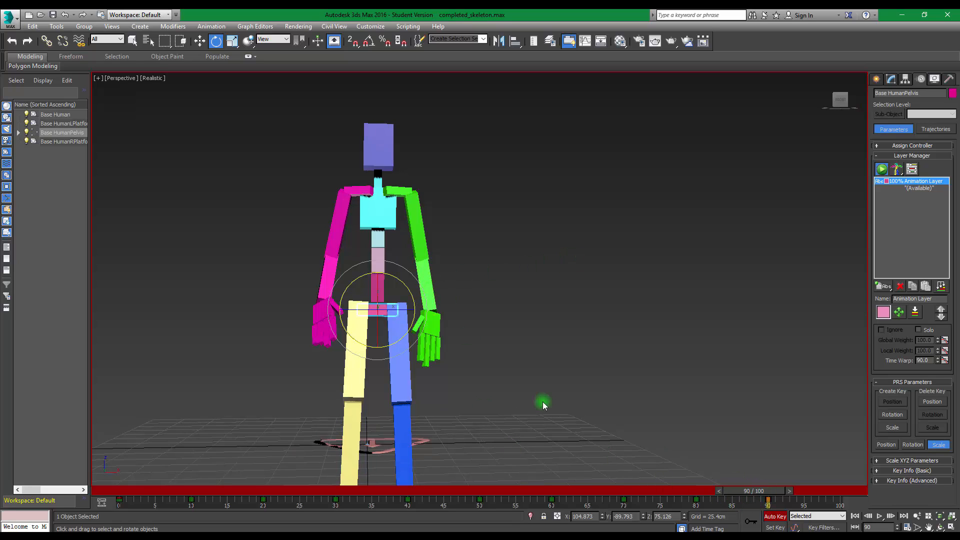
{"action": "left_click_drag", "start_coordinate": [399, 283], "coordinate": [404, 278]}
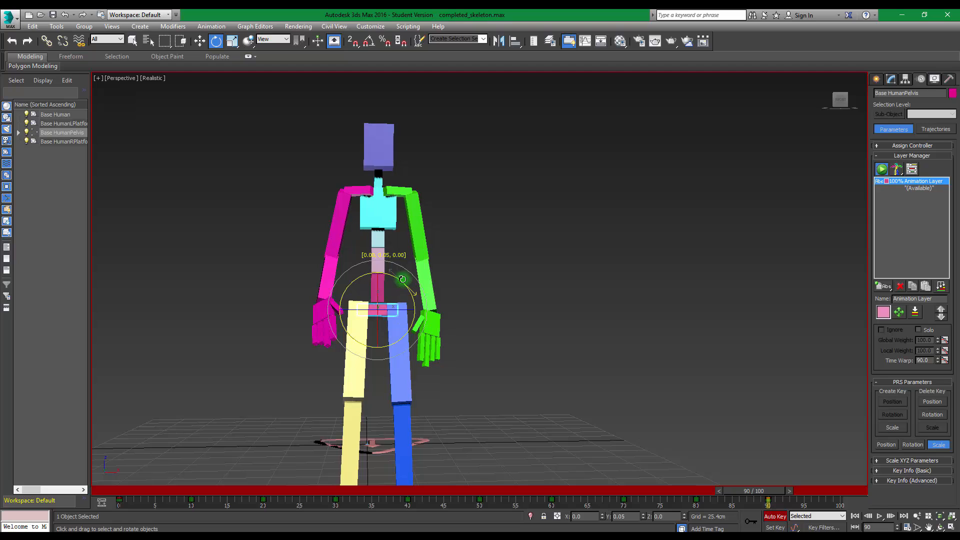
Play the walk animation from near frame 0 in an angled view to review the pelvis sway
{"action": "middle_click_drag", "start_coordinate": [580, 341], "coordinate": [548, 338], "text": "alt"}
{"action": "scroll", "coordinate": [583, 319], "scroll_direction": "down", "scroll_amount": 5}
{"action": "scroll", "coordinate": [548, 338], "scroll_direction": "up", "scroll_amount": 3}
{"action": "middle_click_drag", "start_coordinate": [593, 317], "coordinate": [648, 276]}
{"action": "left_click_drag", "start_coordinate": [765, 491], "coordinate": [39, 446]}
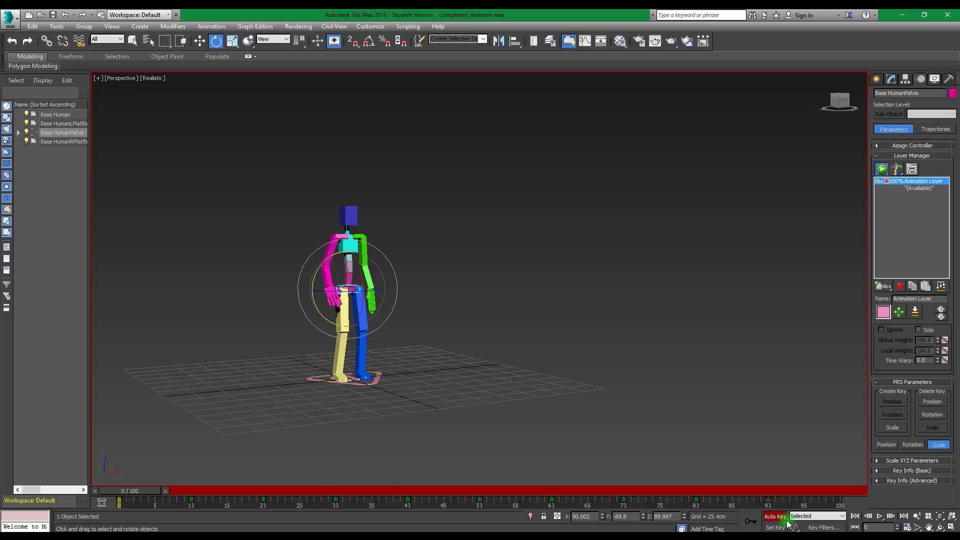
{"action": "left_click", "coordinate": [880, 516]}
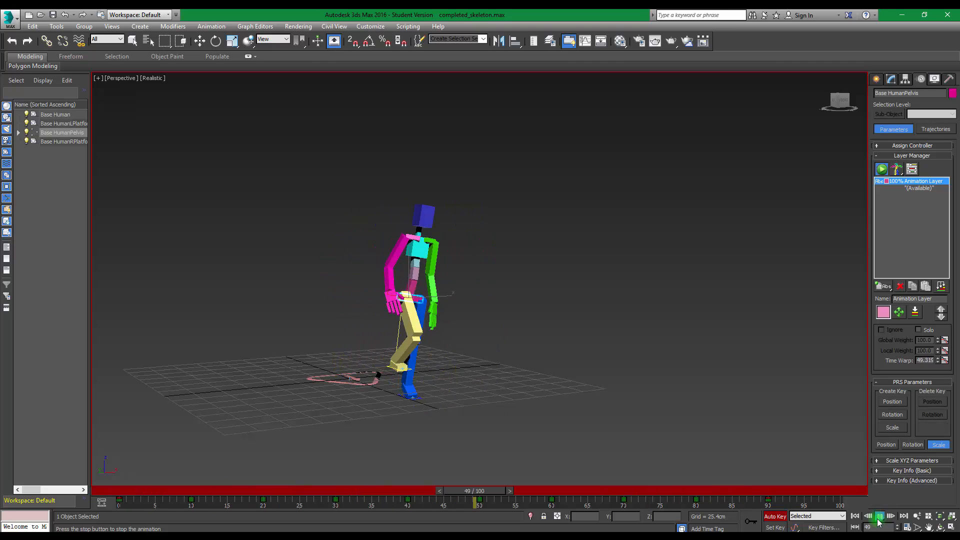
{"action": "left_click", "coordinate": [879, 516]}
Select the right palm and, at frame 10, move it backward along Y and rotate it so the fingers point downward
{"action": "key", "text": "e"}
{"action": "left_click_drag", "start_coordinate": [632, 490], "coordinate": [103, 456]}
{"action": "left_click", "coordinate": [329, 292]}
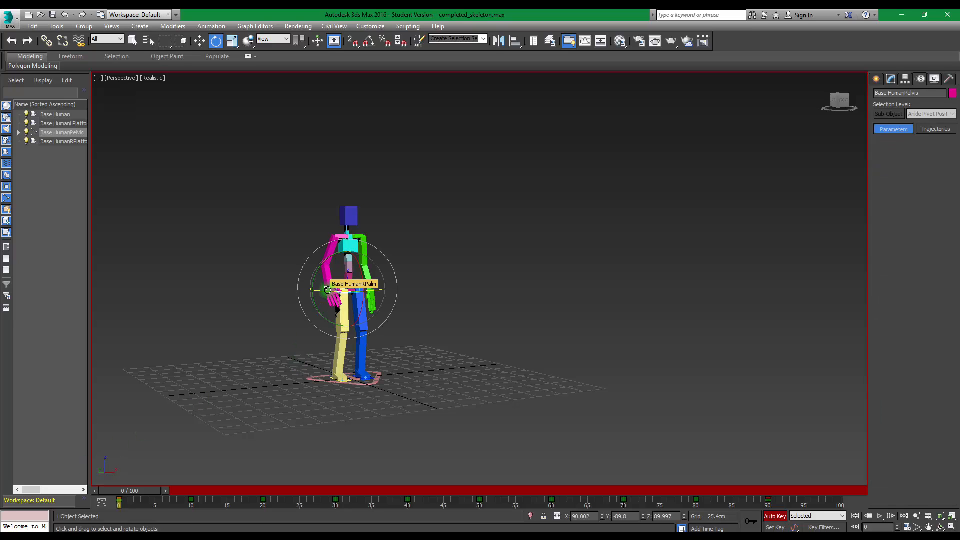
{"action": "key", "text": "w"}
{"action": "middle_click_drag", "start_coordinate": [407, 301], "coordinate": [484, 328], "text": "alt"}
{"action": "scroll", "coordinate": [487, 324], "scroll_direction": "up", "scroll_amount": 3}
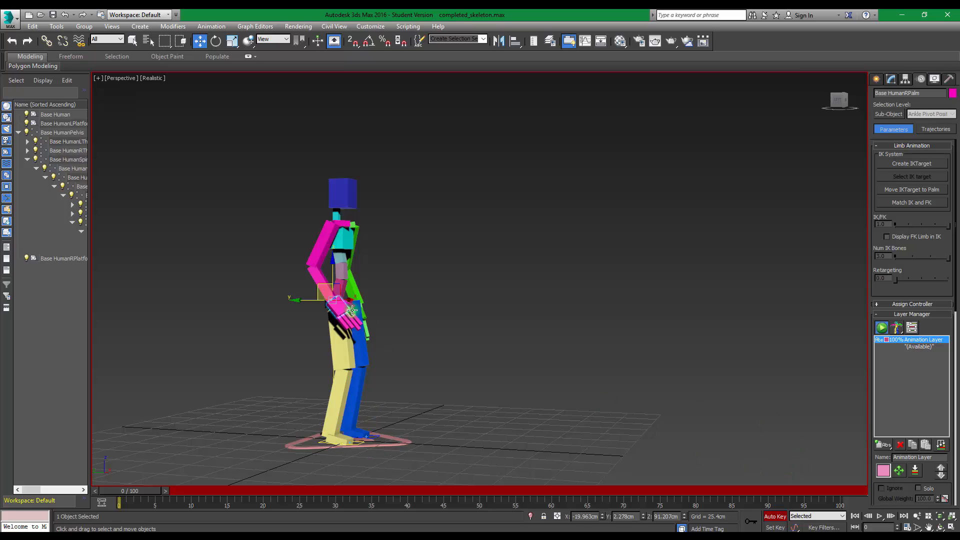
{"action": "left_click", "coordinate": [144, 488]}
{"action": "left_click_drag", "start_coordinate": [129, 490], "coordinate": [198, 513]}
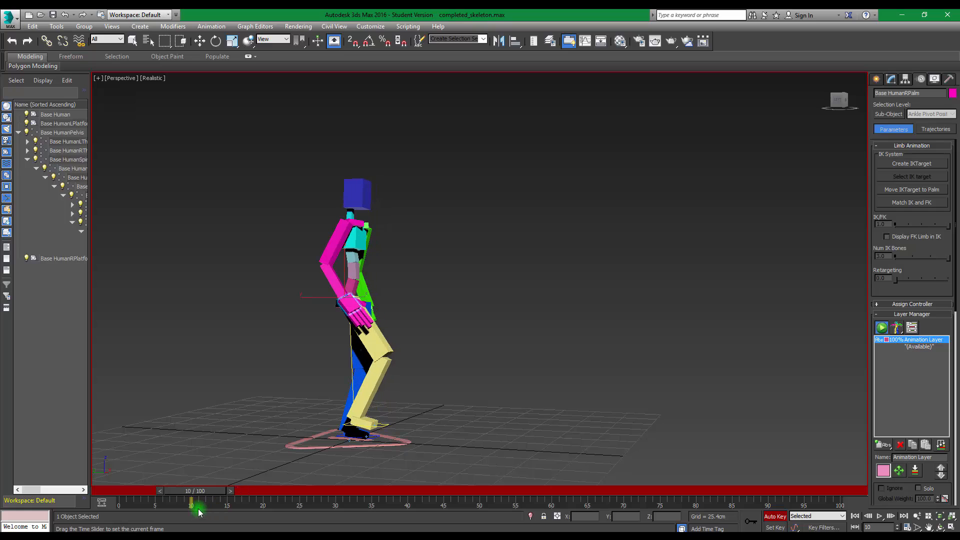
{"action": "key", "text": "w"}
{"action": "left_click_drag", "start_coordinate": [317, 297], "coordinate": [294, 296]}
{"action": "key", "text": "e"}
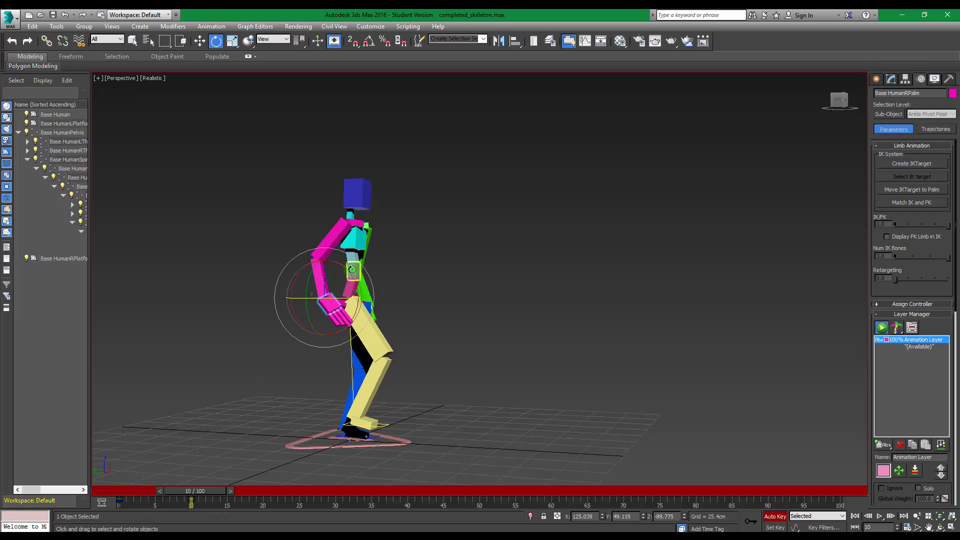
{"action": "left_click_drag", "start_coordinate": [351, 269], "coordinate": [362, 300]}
At frame 20, move the right palm forward along Y to swing the right arm ahead of the body
{"action": "left_click_drag", "start_coordinate": [196, 495], "coordinate": [270, 503]}
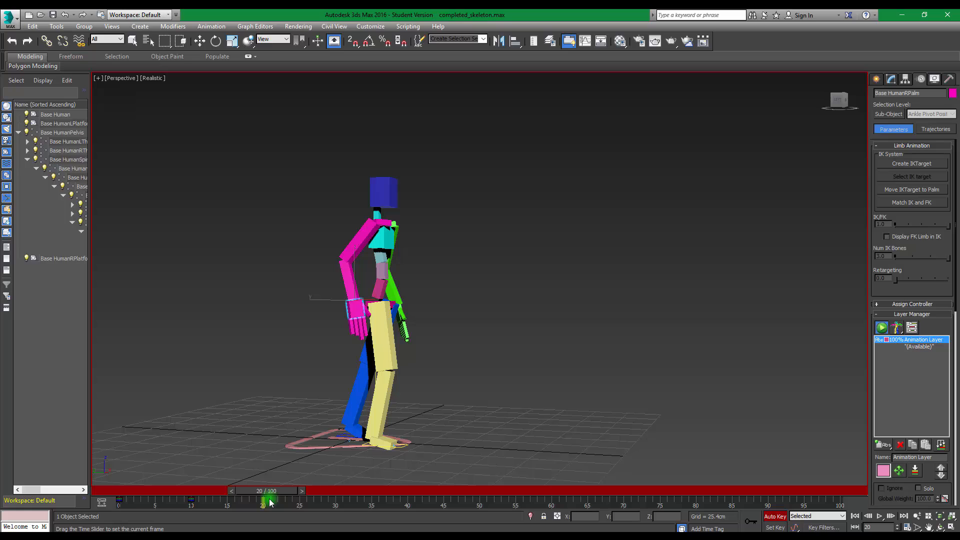
{"action": "key", "text": "e"}
{"action": "key", "text": "w"}
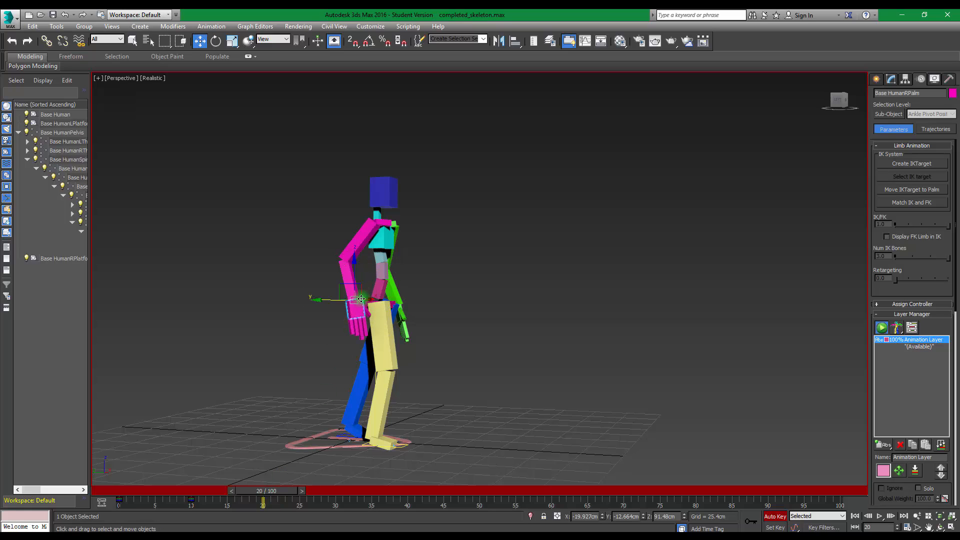
{"action": "left_click_drag", "start_coordinate": [321, 298], "coordinate": [377, 319]}
Select the left palm and, at frame 20, move it backward to about Y -9.3 cm
{"action": "middle_click_drag", "start_coordinate": [530, 313], "coordinate": [424, 321], "text": "alt"}
{"action": "left_click", "coordinate": [470, 324]}
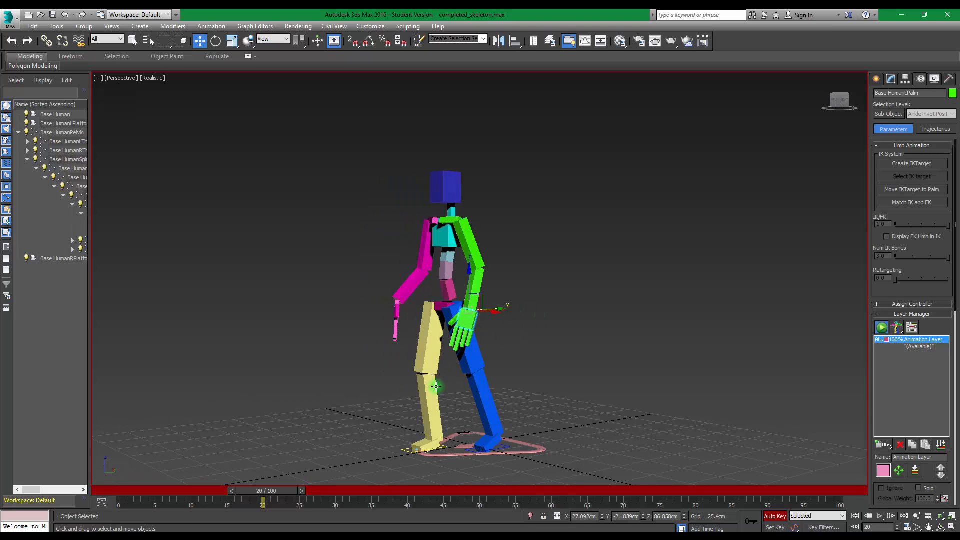
{"action": "middle_click_drag", "start_coordinate": [565, 358], "coordinate": [500, 309], "text": "alt"}
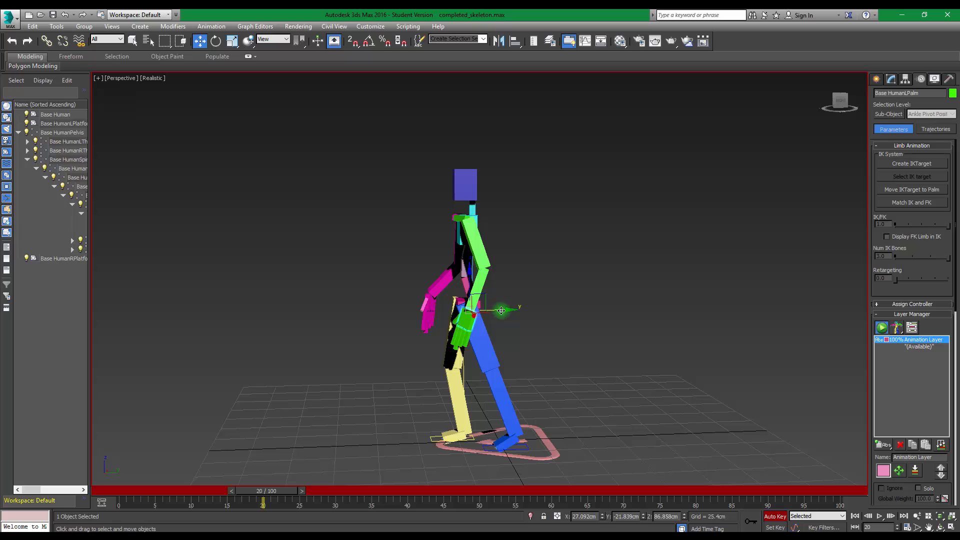
{"action": "left_click_drag", "start_coordinate": [507, 308], "coordinate": [530, 306]}
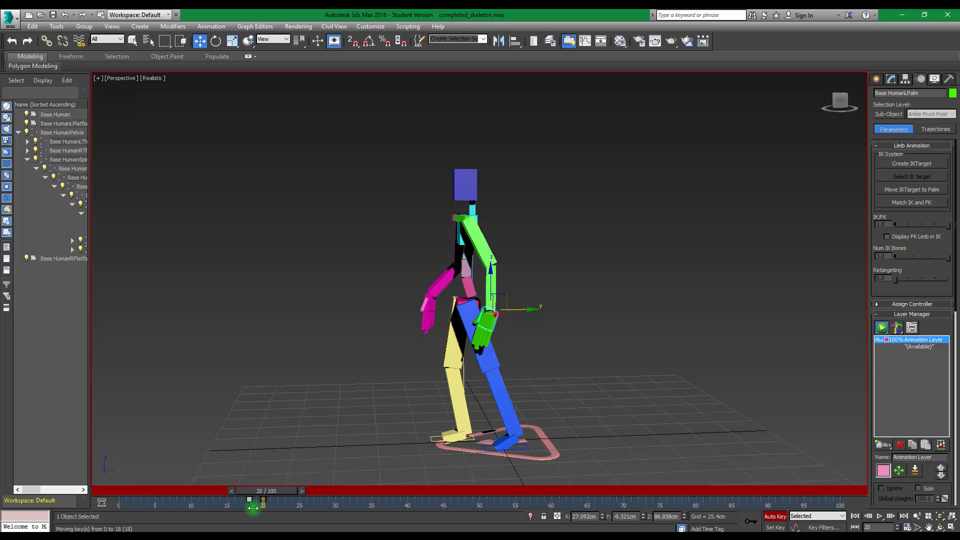
At frame 30, move the left palm forward to about Y -68.3 cm and the right palm back to about Y -34.1 cm, then return to frame 0
{"action": "left_click_drag", "start_coordinate": [267, 496], "coordinate": [337, 490]}
{"action": "key", "text": "w"}
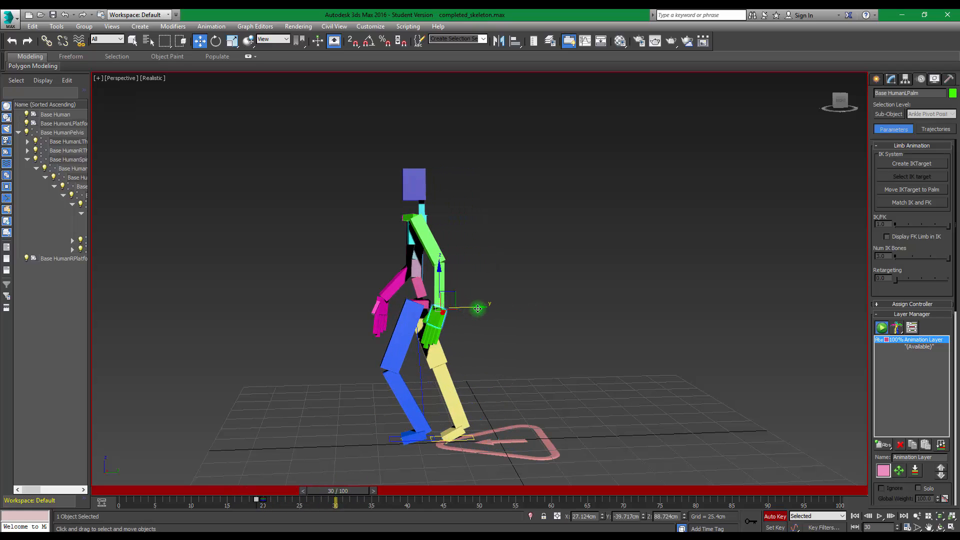
{"action": "left_click_drag", "start_coordinate": [478, 308], "coordinate": [428, 307]}
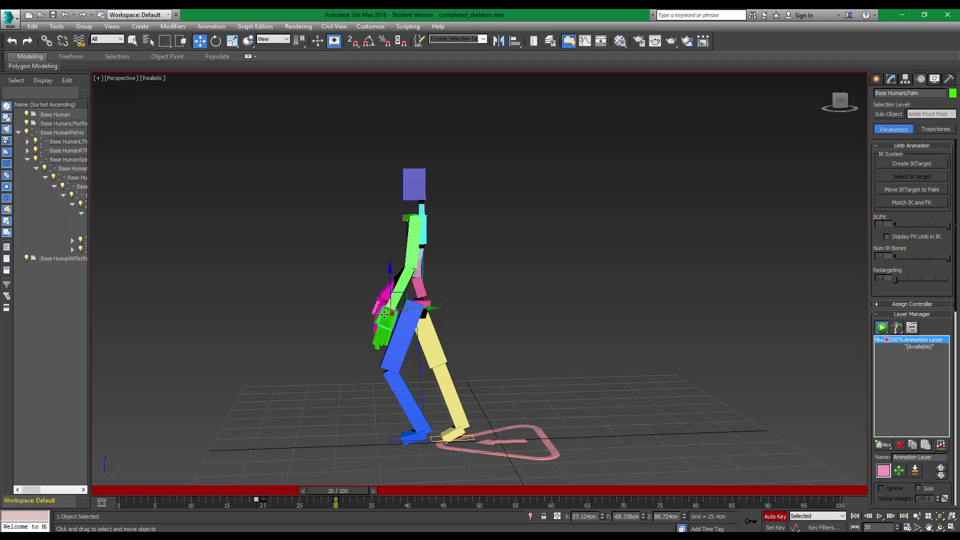
{"action": "left_click", "coordinate": [408, 299]}
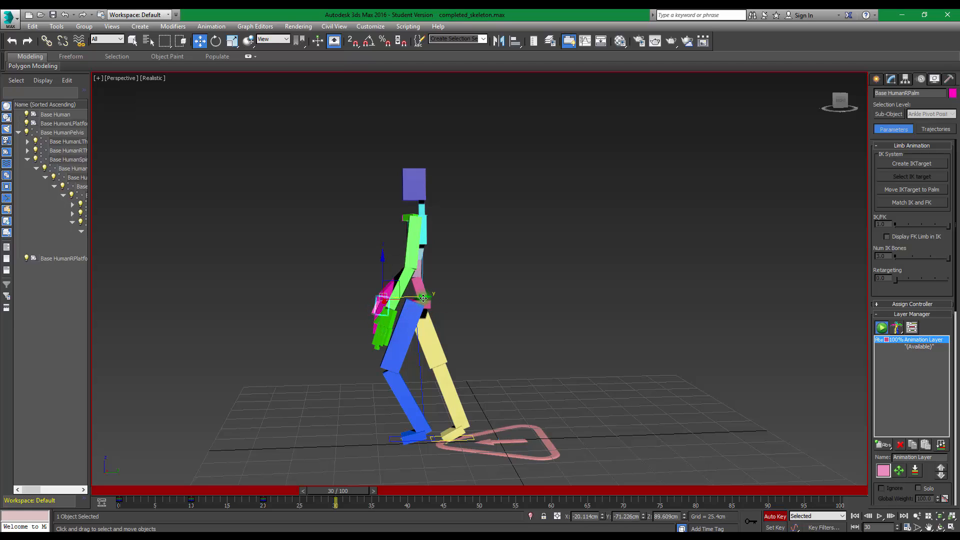
{"action": "left_click_drag", "start_coordinate": [423, 298], "coordinate": [482, 296]}
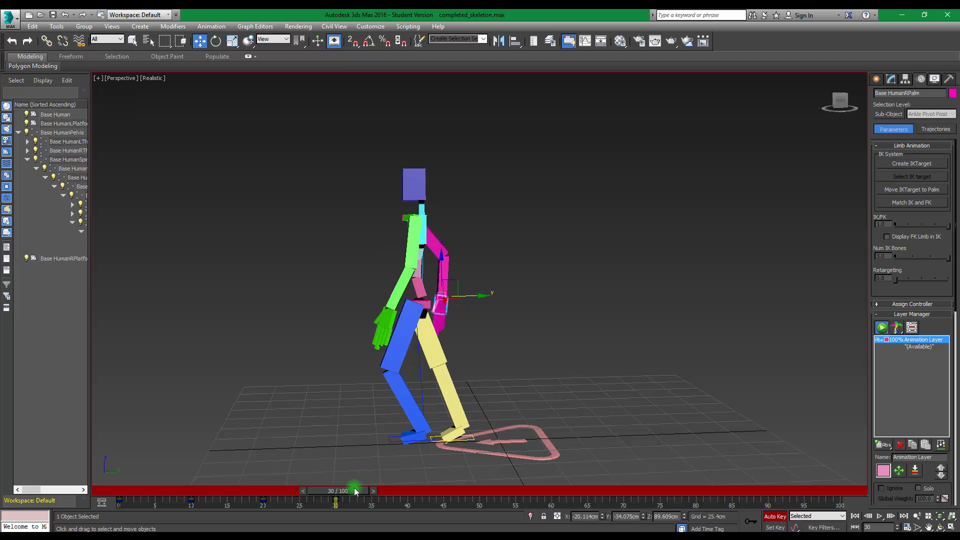
{"action": "left_click_drag", "start_coordinate": [354, 492], "coordinate": [80, 481]}
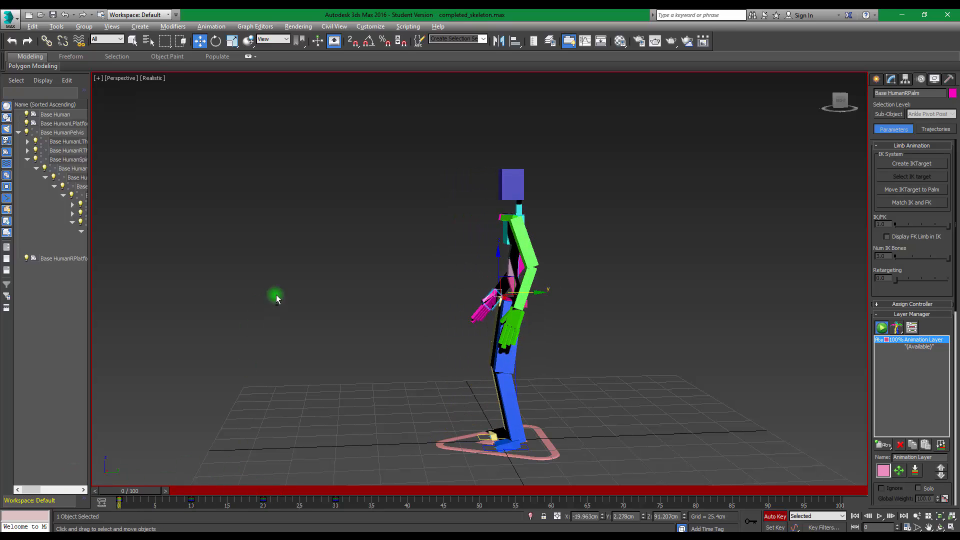
Delete all of the right palm's keys at frame 20
{"action": "middle_click_drag", "start_coordinate": [276, 298], "coordinate": [262, 462], "text": "alt"}
{"action": "left_click_drag", "start_coordinate": [149, 491], "coordinate": [264, 468]}
{"action": "key", "text": "w"}
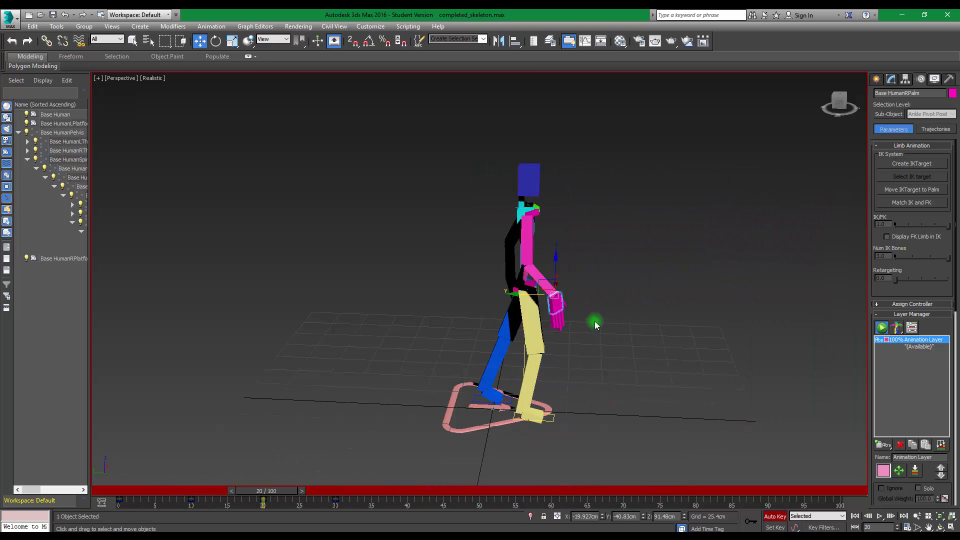
{"action": "right_click", "coordinate": [262, 498]}
{"action": "mouse_move", "coordinate": [282, 434]}
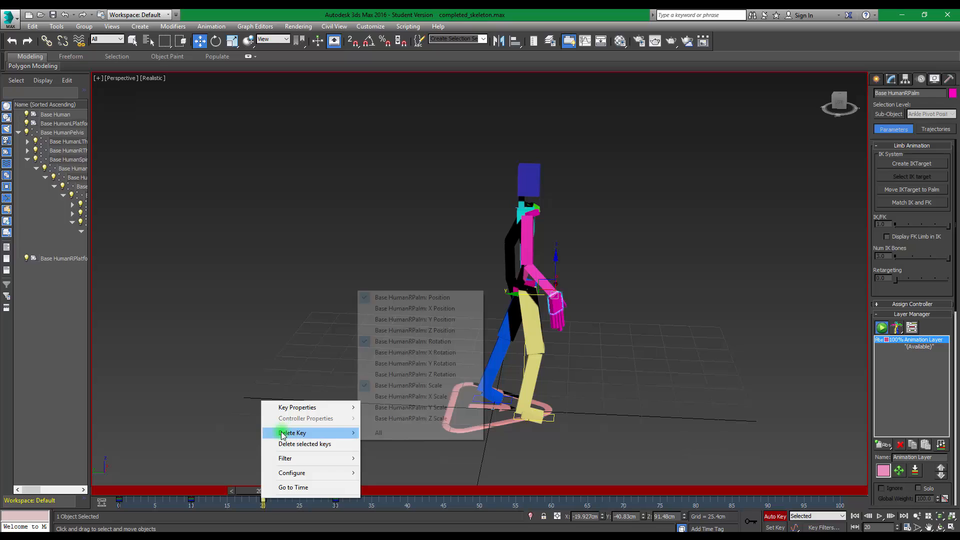
{"action": "left_click", "coordinate": [393, 432]}
Select the right upper arm and delete all of its keys at frame 20
{"action": "left_click_drag", "start_coordinate": [266, 490], "coordinate": [192, 491]}
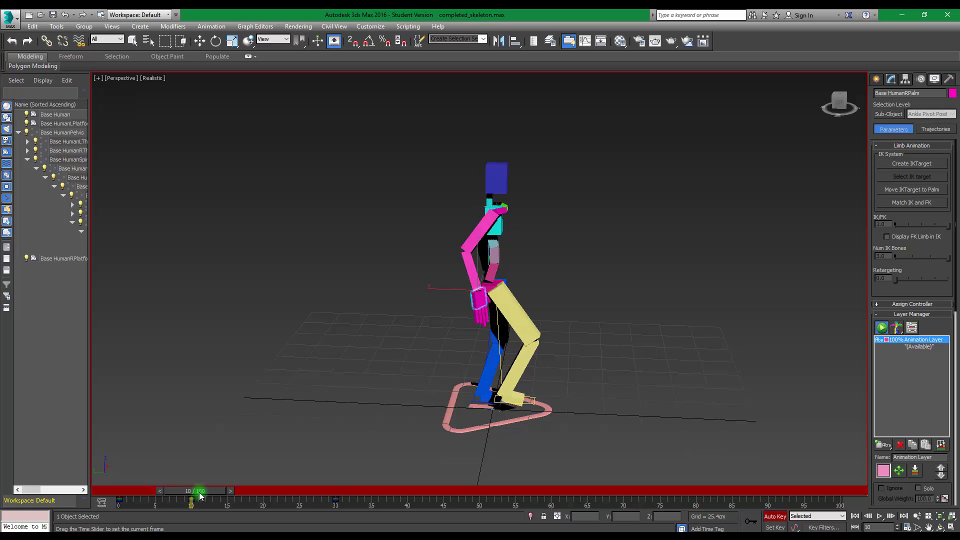
{"action": "key", "text": "w"}
{"action": "left_click", "coordinate": [472, 239]}
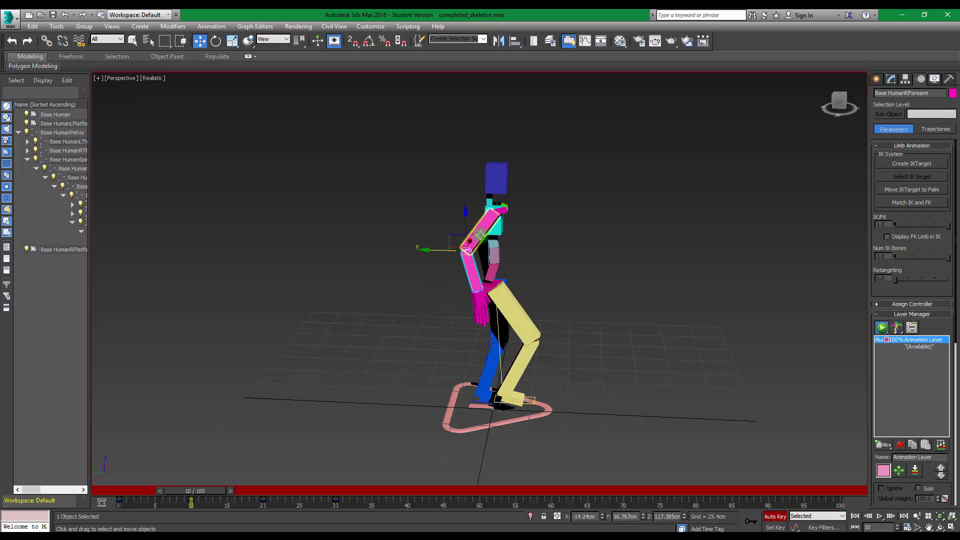
{"action": "right_click", "coordinate": [262, 500]}
{"action": "mouse_move", "coordinate": [291, 434]}
{"action": "left_click", "coordinate": [378, 434]}
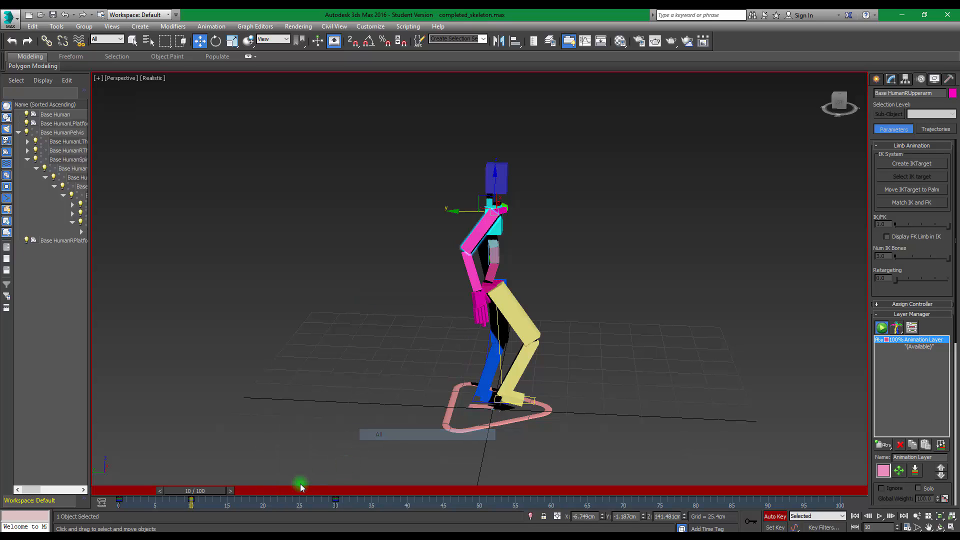
At frame 30, move the right palm forward along Y to about -71.8 cm
{"action": "left_click_drag", "start_coordinate": [203, 490], "coordinate": [346, 493]}
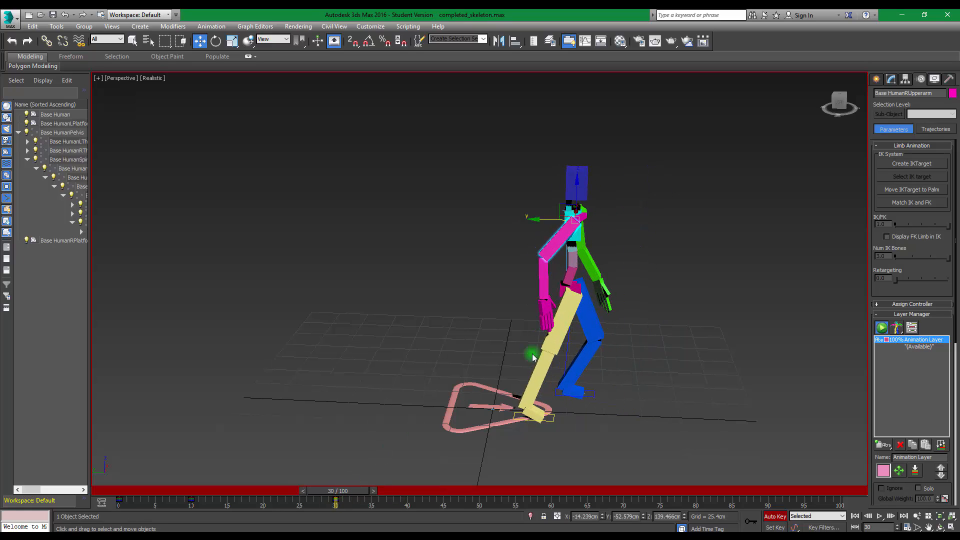
{"action": "key", "text": "w"}
{"action": "left_click", "coordinate": [544, 316]}
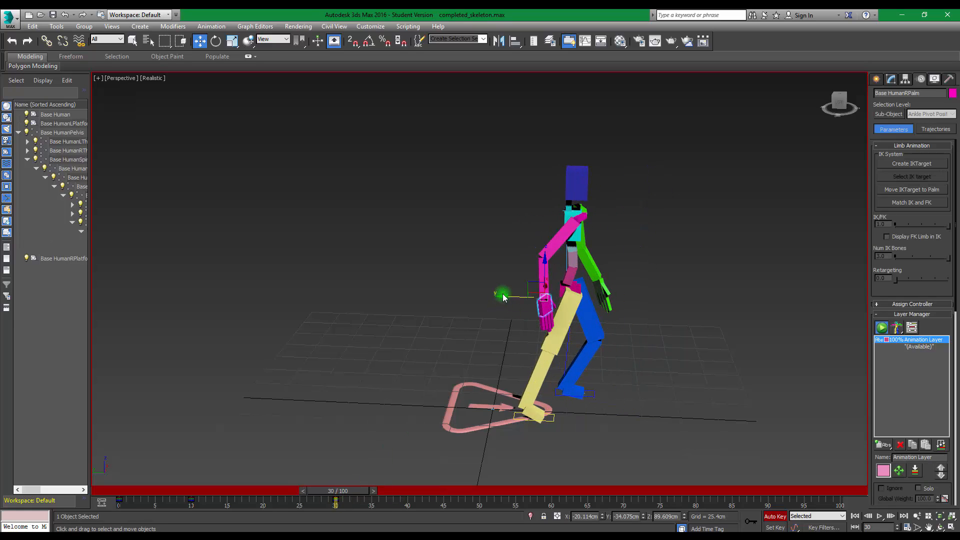
{"action": "left_click_drag", "start_coordinate": [509, 298], "coordinate": [609, 289]}
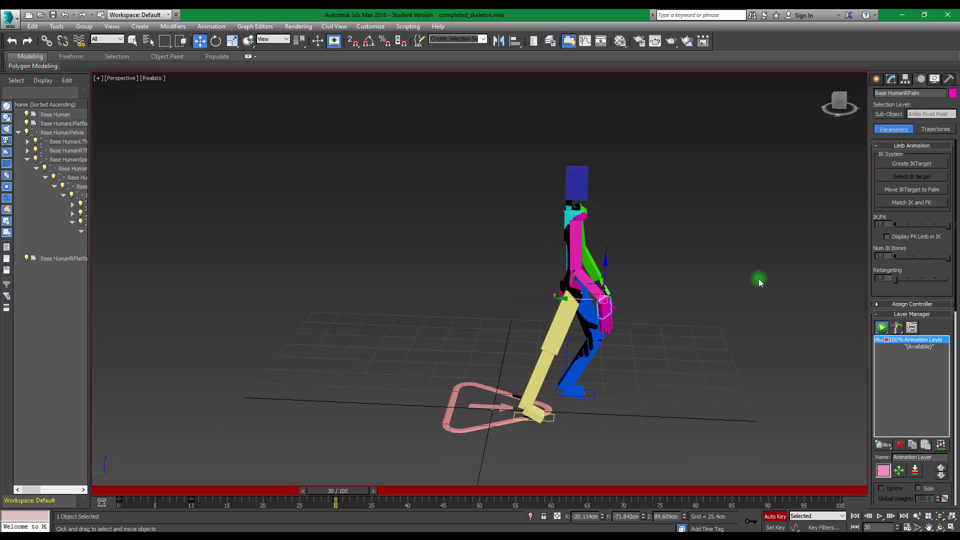
Select the left palm and, at frame 40, move it backward to about Y -72.6 cm, and return to frame 0
{"action": "middle_click_drag", "start_coordinate": [759, 280], "coordinate": [532, 258], "text": "alt"}
{"action": "left_click", "coordinate": [654, 304]}
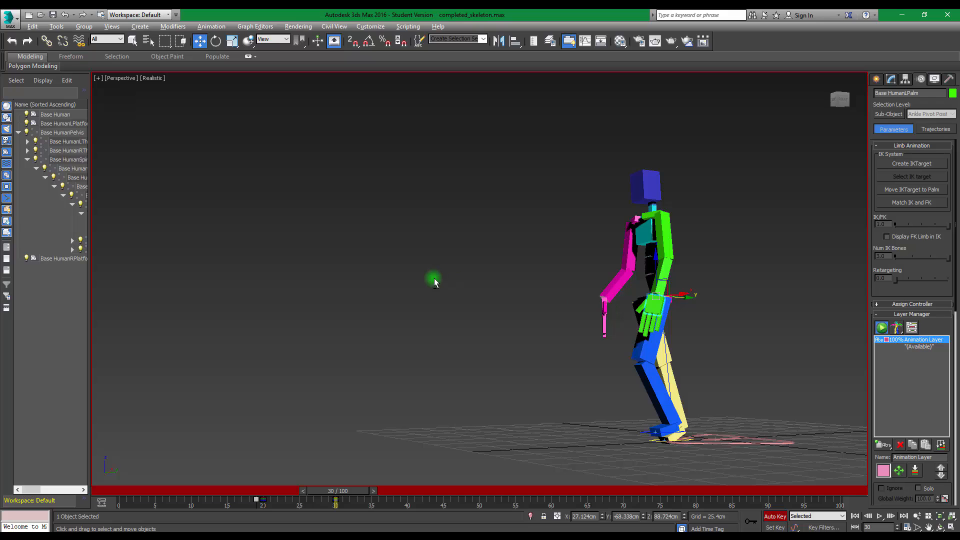
{"action": "middle_click_drag", "start_coordinate": [434, 279], "coordinate": [414, 301], "text": "alt"}
{"action": "left_click_drag", "start_coordinate": [351, 491], "coordinate": [406, 491]}
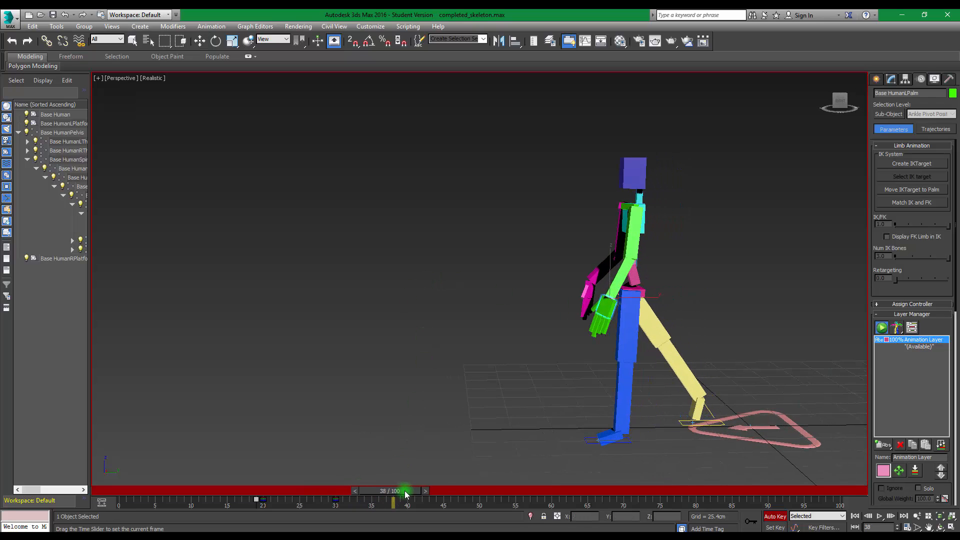
{"action": "left_click_drag", "start_coordinate": [633, 300], "coordinate": [684, 300]}
{"action": "middle_click_drag", "start_coordinate": [455, 304], "coordinate": [630, 313], "text": "alt"}
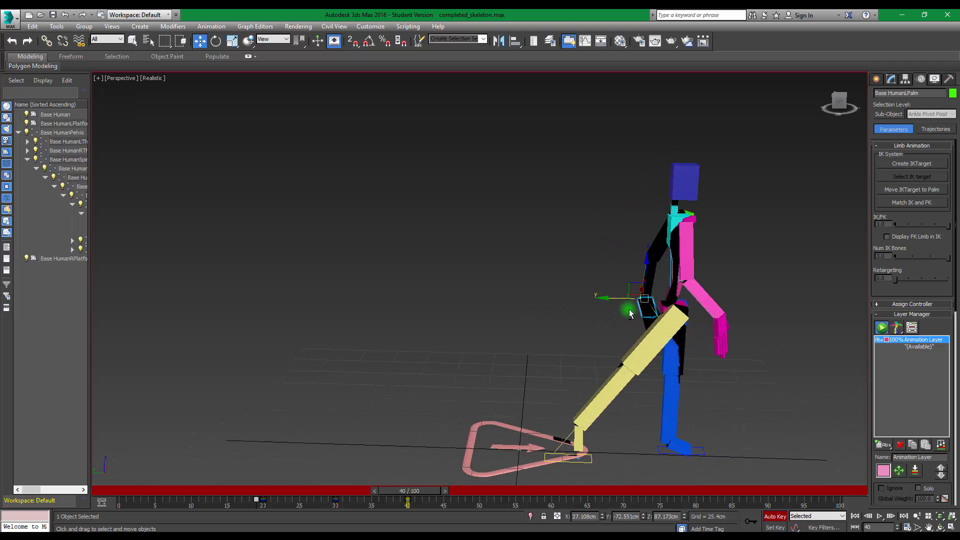
{"action": "left_click_drag", "start_coordinate": [430, 491], "coordinate": [107, 479]}
{"action": "middle_click_drag", "start_coordinate": [625, 345], "coordinate": [465, 240], "text": "alt"}
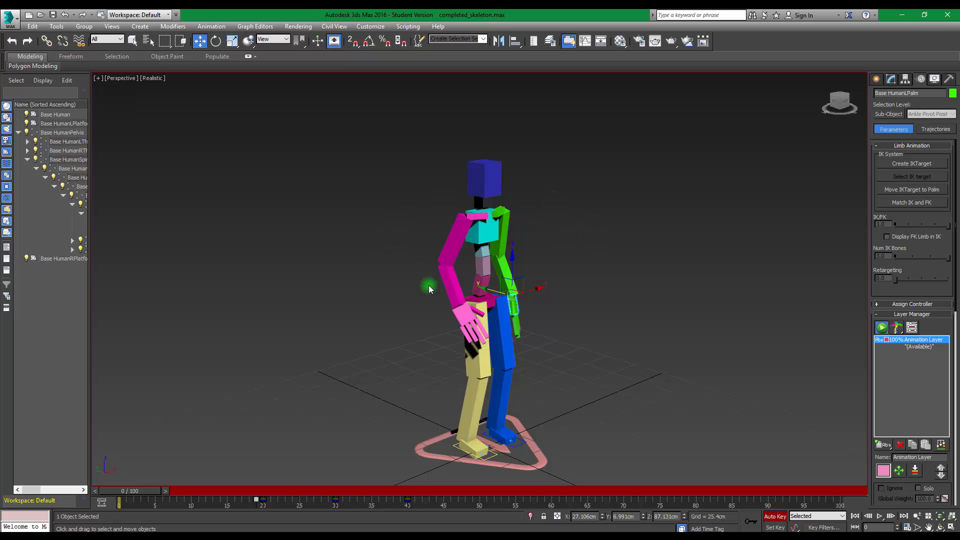
Select the pelvis and, at frame 10, raise it to about Z 90.0 cm
{"action": "left_click", "coordinate": [480, 298]}
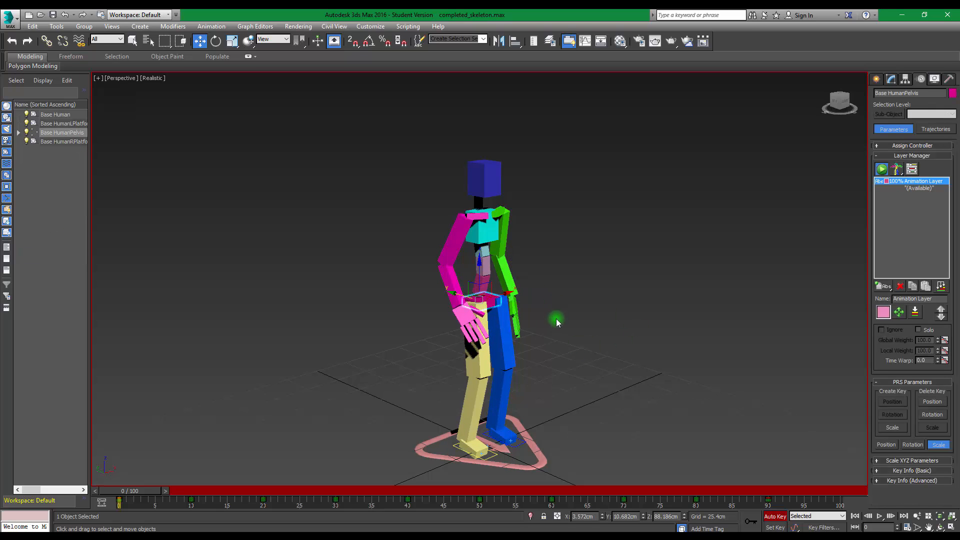
{"action": "middle_click_drag", "start_coordinate": [571, 248], "coordinate": [606, 238], "text": "alt"}
{"action": "left_click_drag", "start_coordinate": [142, 488], "coordinate": [145, 489]}
{"action": "left_click_drag", "start_coordinate": [198, 495], "coordinate": [212, 494]}
{"action": "key", "text": "w"}
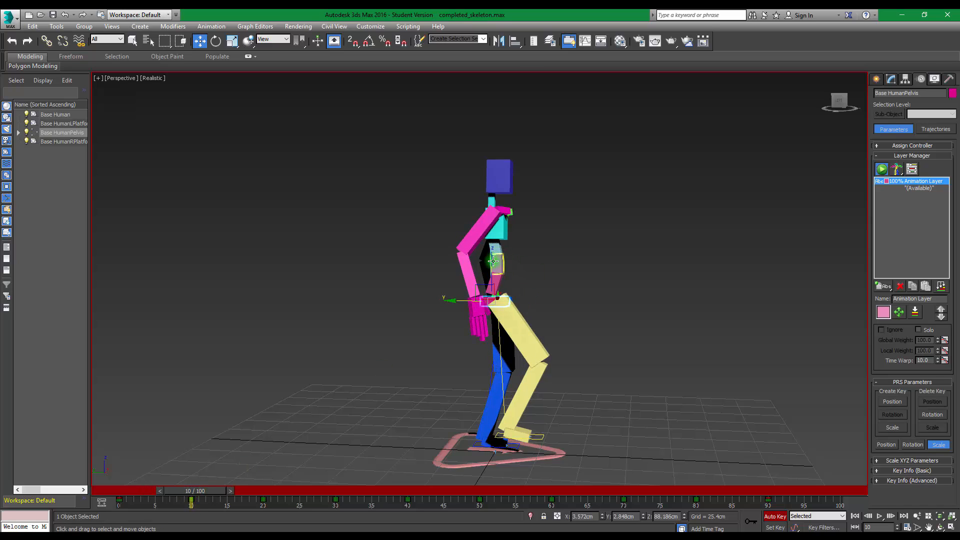
{"action": "left_click", "coordinate": [493, 261]}
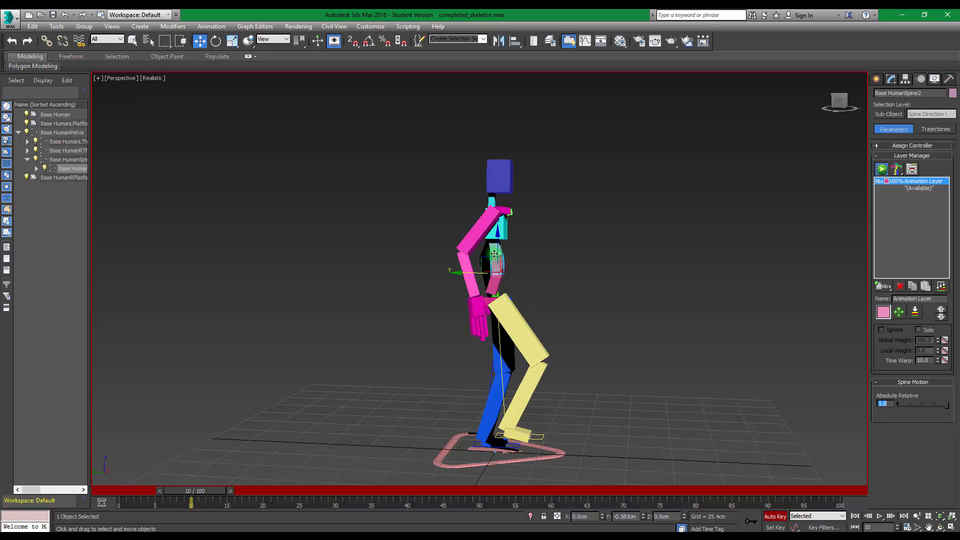
{"action": "left_click", "coordinate": [491, 301]}
{"action": "left_click_drag", "start_coordinate": [493, 263], "coordinate": [493, 259]}
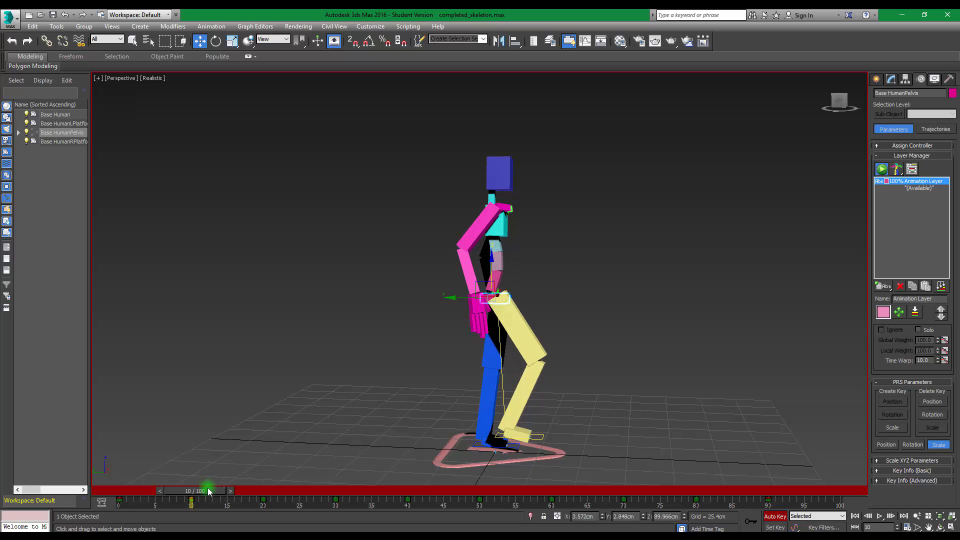
Lower the pelvis to about Z 84.4 cm at frame 20 and raise it by about 4.9 cm at frame 30
{"action": "left_click_drag", "start_coordinate": [208, 491], "coordinate": [280, 490]}
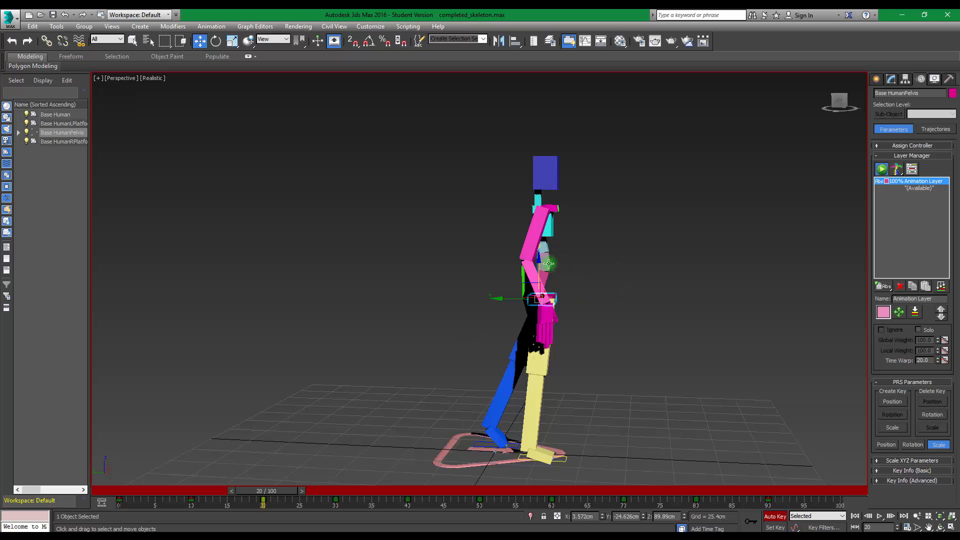
{"action": "left_click_drag", "start_coordinate": [538, 260], "coordinate": [538, 268]}
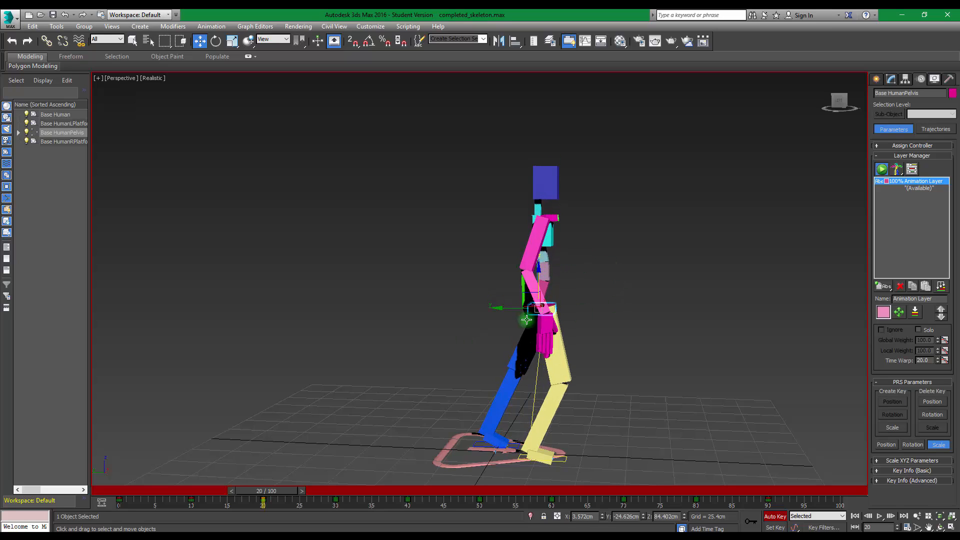
{"action": "left_click_drag", "start_coordinate": [264, 492], "coordinate": [339, 489]}
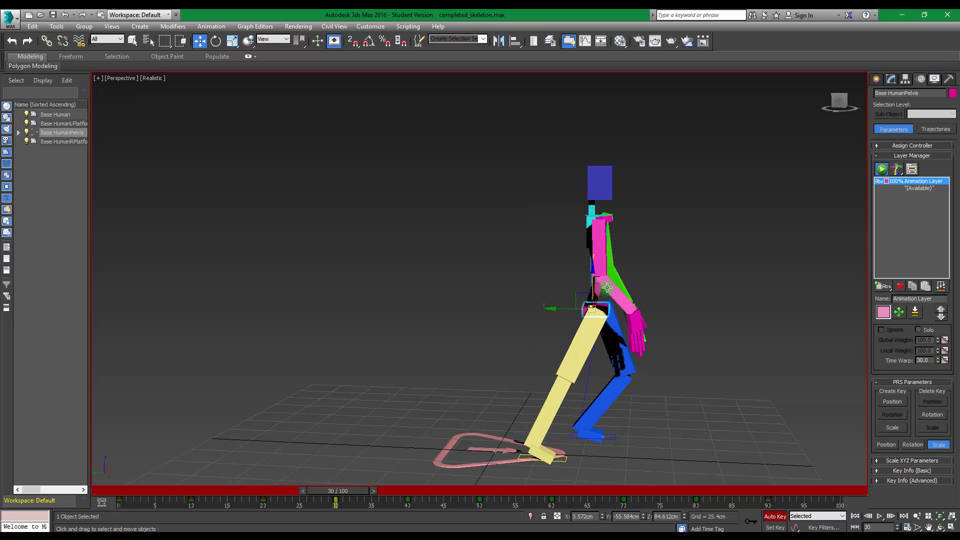
{"action": "key", "text": "w"}
{"action": "left_click_drag", "start_coordinate": [591, 275], "coordinate": [592, 266]}
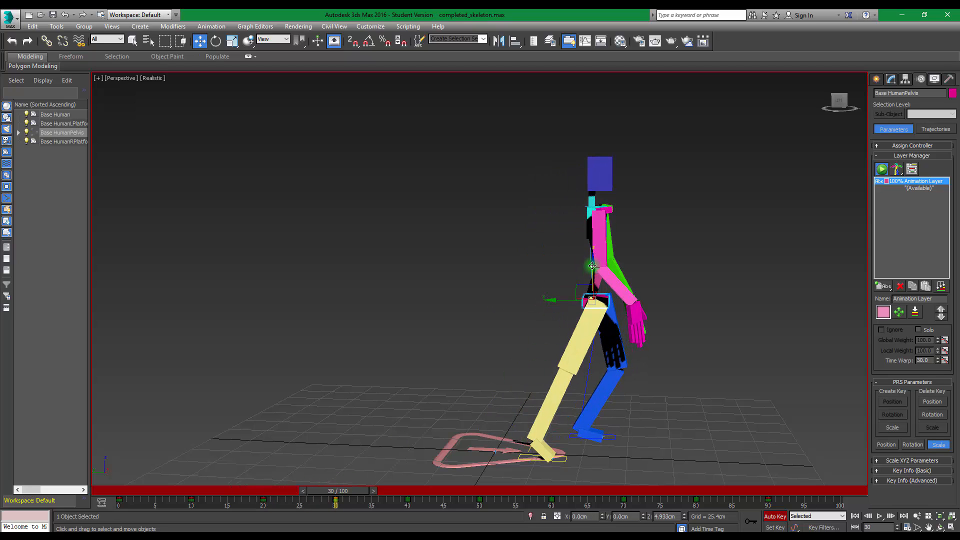
{"action": "key", "text": "q"}
At frame 40, lower the pelvis to about Z 82.0 cm
{"action": "left_click_drag", "start_coordinate": [346, 491], "coordinate": [411, 491]}
{"action": "key", "text": "w"}
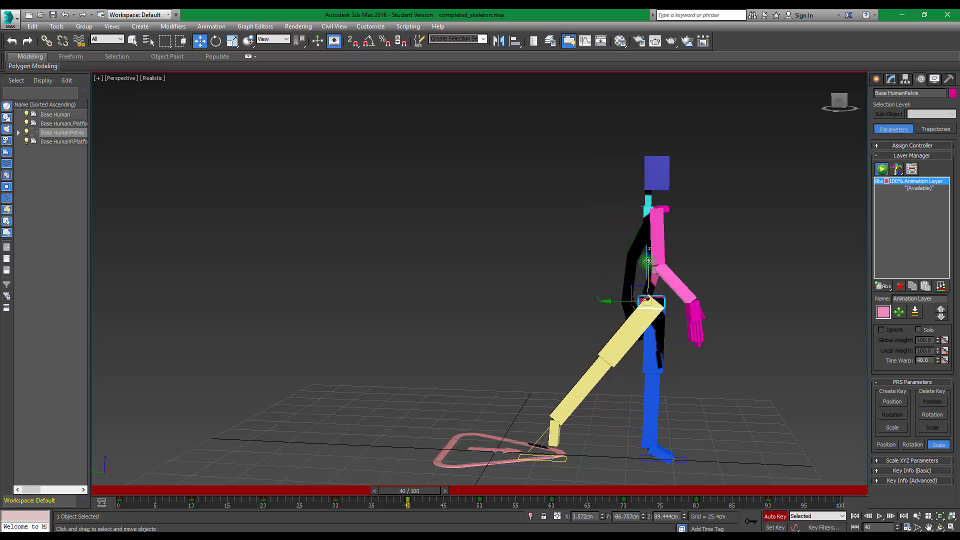
{"action": "left_click_drag", "start_coordinate": [647, 260], "coordinate": [644, 274]}
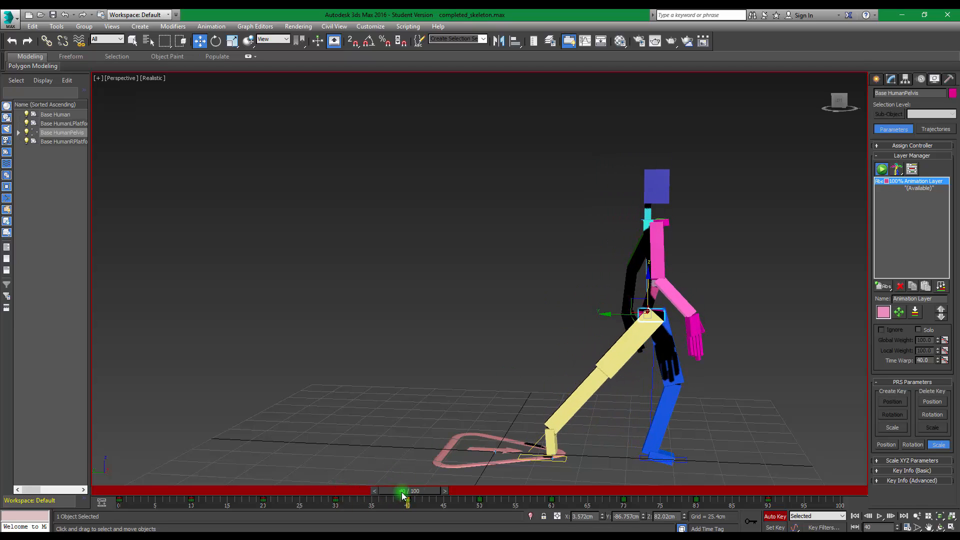
{"action": "key", "text": "q"}
Play the walk animation from frame 0 to review the motion, and return to frame 0
{"action": "left_click_drag", "start_coordinate": [408, 491], "coordinate": [60, 476]}
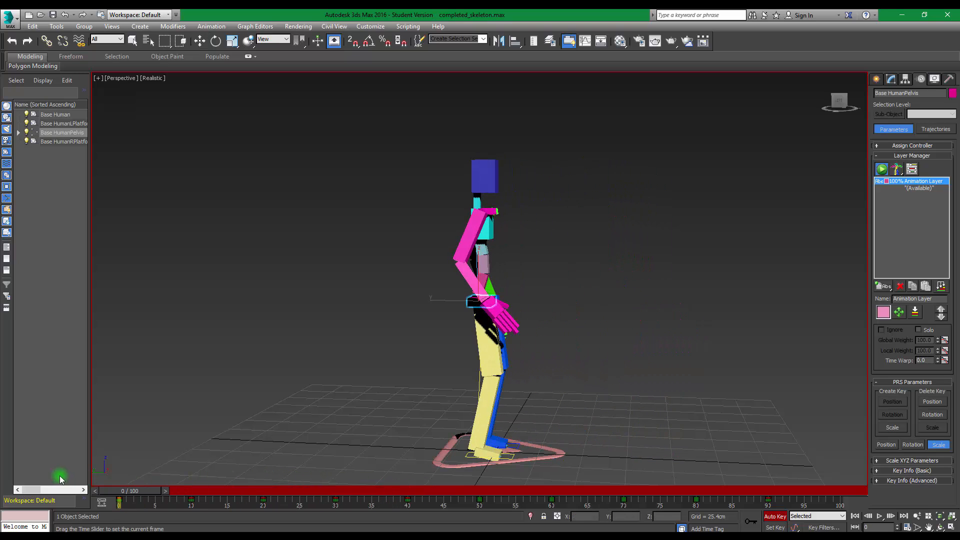
{"action": "left_click", "coordinate": [879, 516]}
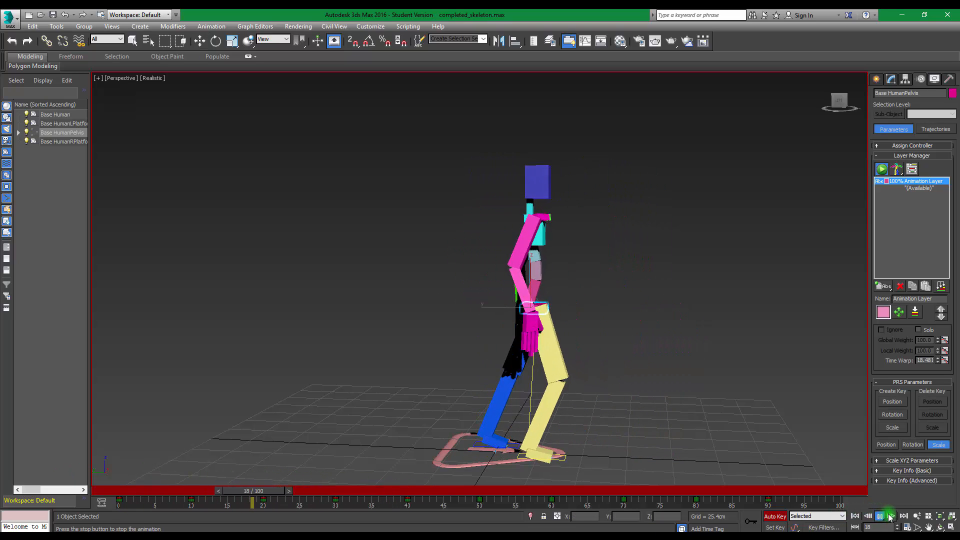
{"action": "left_click", "coordinate": [878, 516]}
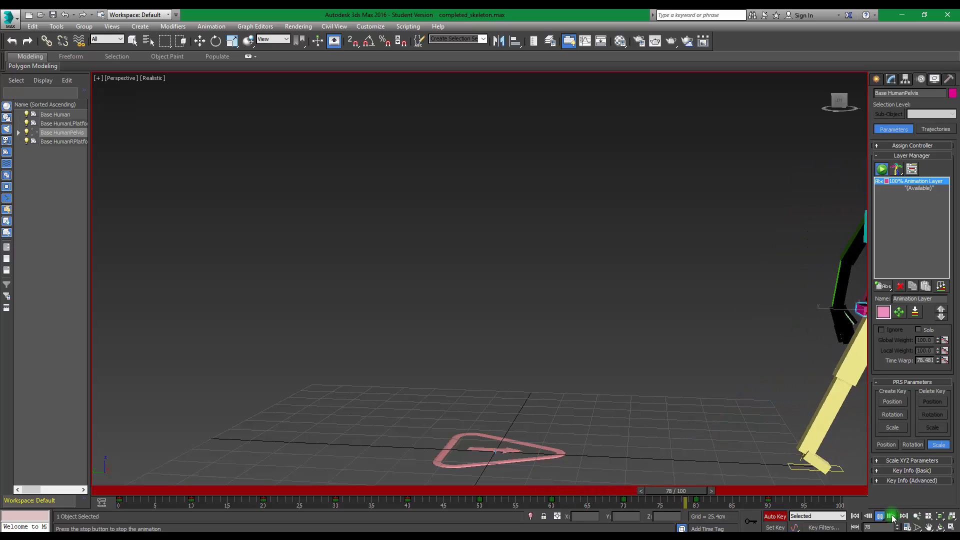
{"action": "left_click_drag", "start_coordinate": [782, 490], "coordinate": [75, 456]}
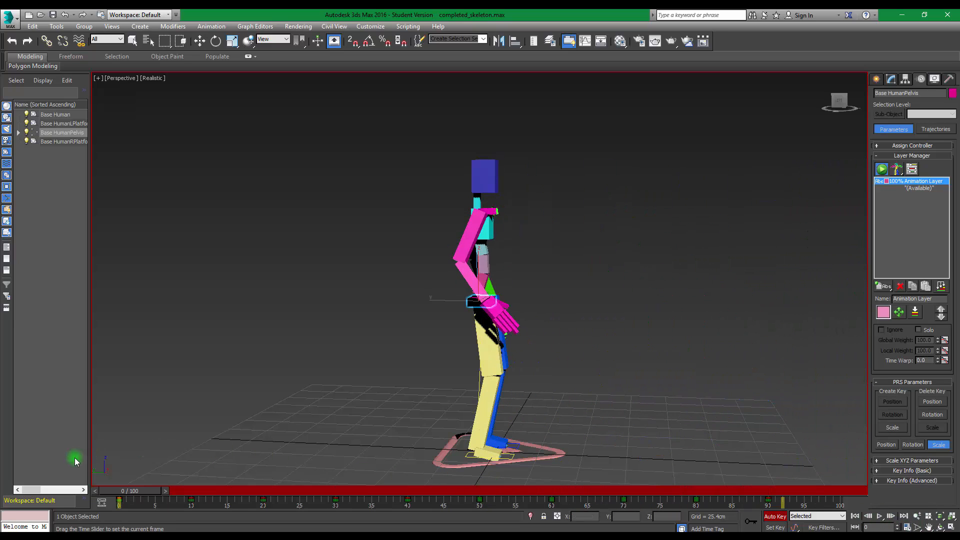
{"action": "key", "text": "w"}
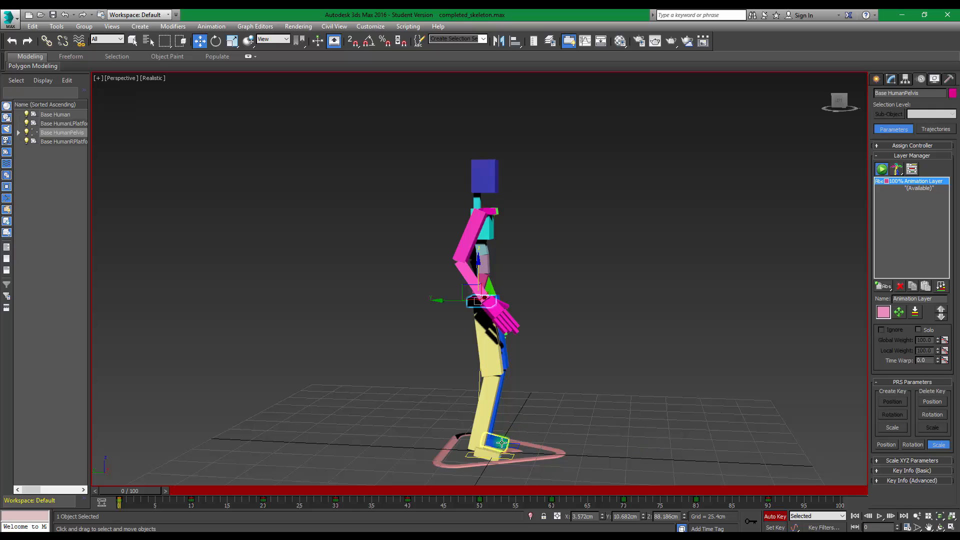
Try moving the left foot platform's frame 20 key to frame 0, and put it back at frame 20
{"action": "left_click_drag", "start_coordinate": [155, 490], "coordinate": [279, 498]}
{"action": "key", "text": "w"}
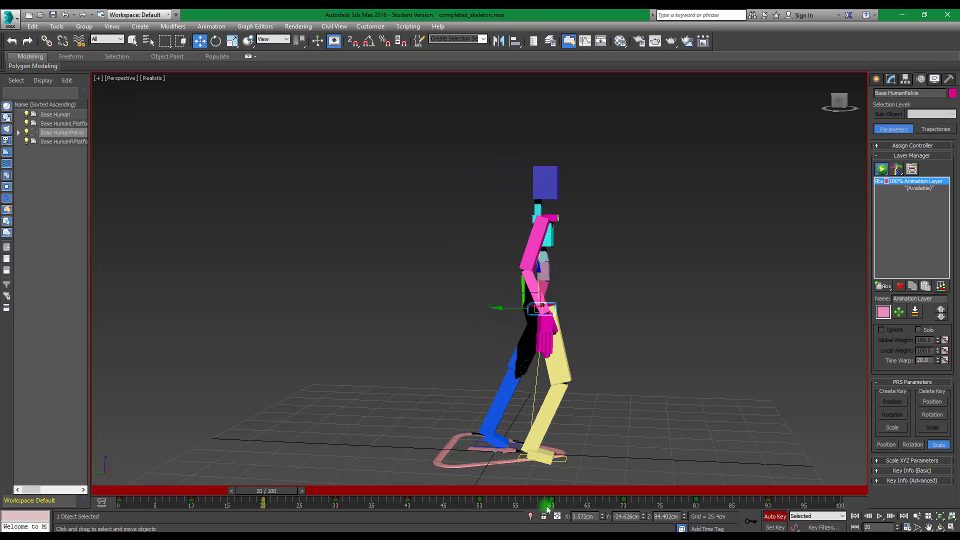
{"action": "left_click", "coordinate": [480, 444]}
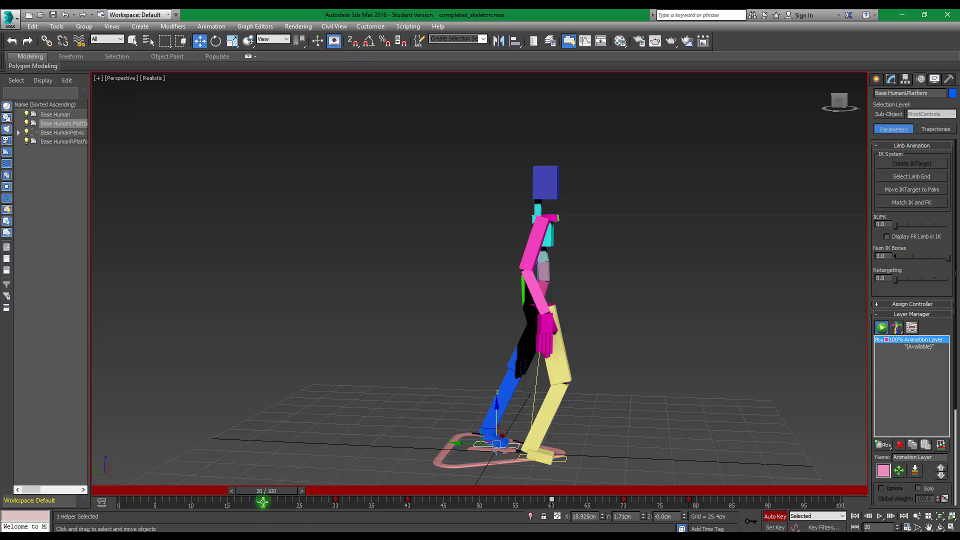
{"action": "left_click_drag", "start_coordinate": [263, 501], "coordinate": [120, 500]}
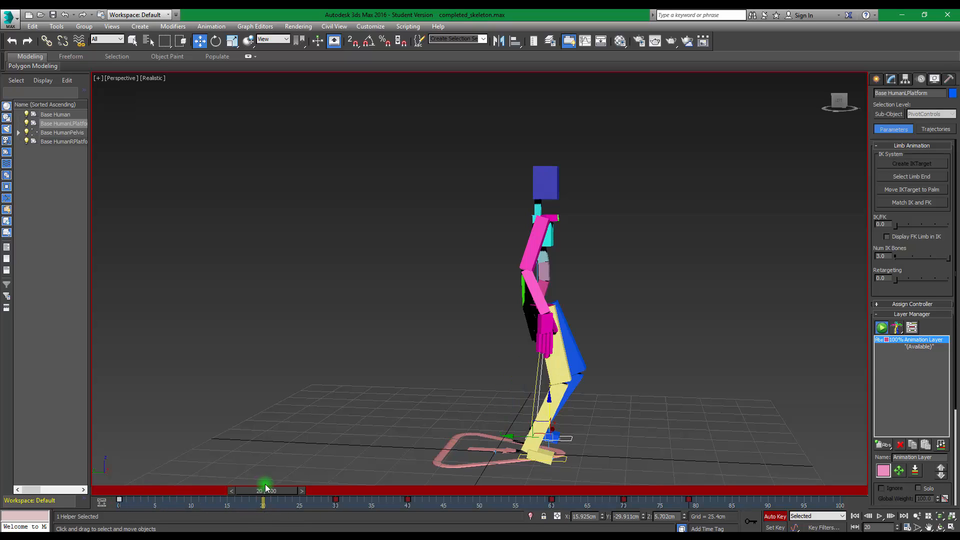
{"action": "mouse_move", "coordinate": [266, 487]}
{"action": "left_mouse_down"}
{"action": "mouse_move", "coordinate": [128, 490]}
{"action": "mouse_move", "coordinate": [212, 475]}
{"action": "mouse_move", "coordinate": [377, 474]}
{"action": "mouse_move", "coordinate": [225, 463]}
{"action": "mouse_move", "coordinate": [250, 473]}
{"action": "mouse_move", "coordinate": [190, 478]}
{"action": "mouse_move", "coordinate": [266, 485]}
{"action": "left_mouse_up"}
{"action": "key", "text": "w"}
{"action": "left_click_drag", "start_coordinate": [119, 500], "coordinate": [17, 473]}
{"action": "key", "text": "w"}
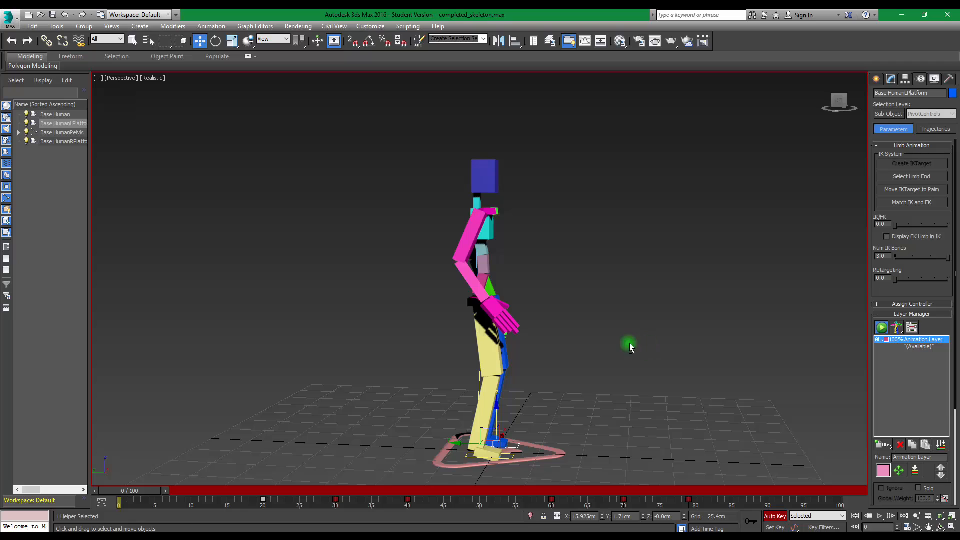
{"action": "middle_click_drag", "start_coordinate": [629, 345], "coordinate": [605, 352], "text": "alt"}
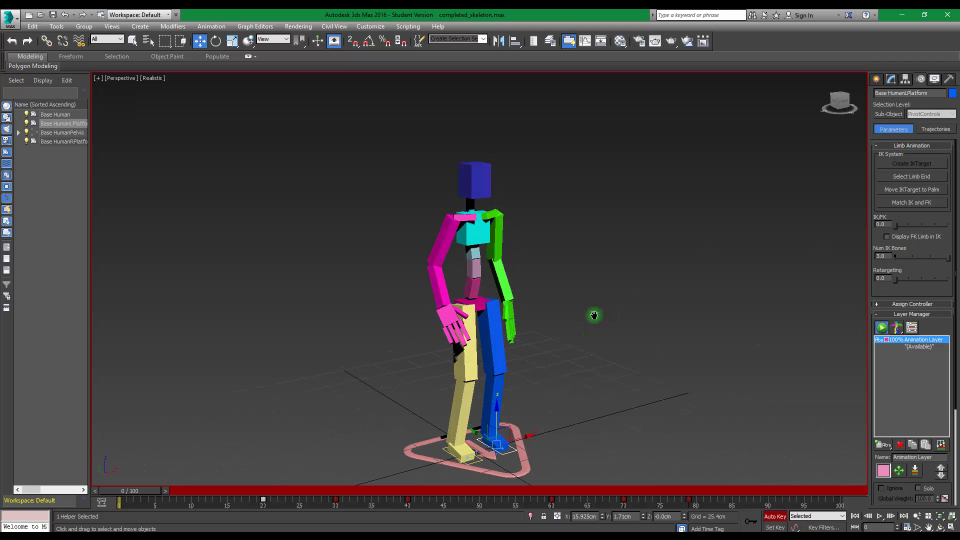
{"action": "middle_click_drag", "start_coordinate": [593, 315], "coordinate": [615, 299]}
{"action": "middle_click_drag", "start_coordinate": [639, 332], "coordinate": [534, 322], "text": "alt"}
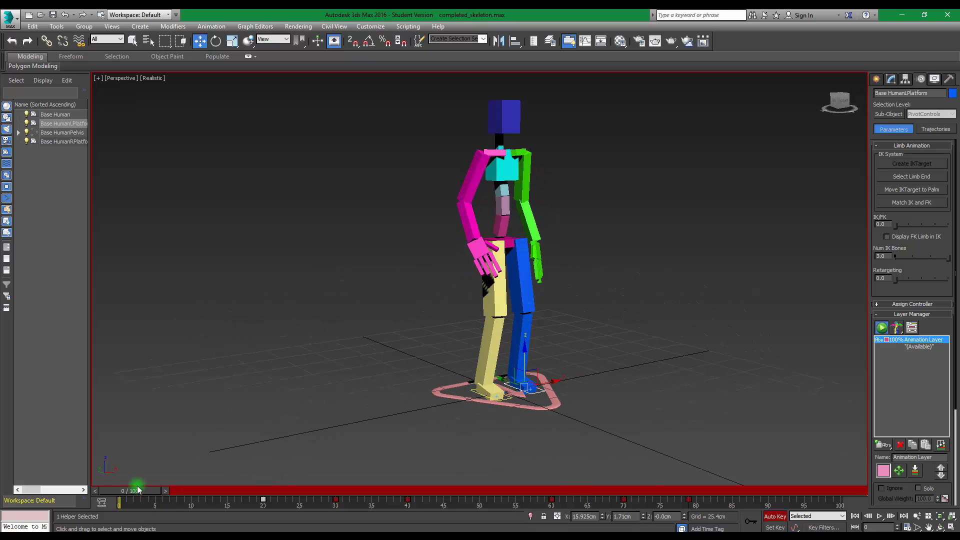
{"action": "left_click_drag", "start_coordinate": [134, 489], "coordinate": [111, 488]}
{"action": "key", "text": "w"}
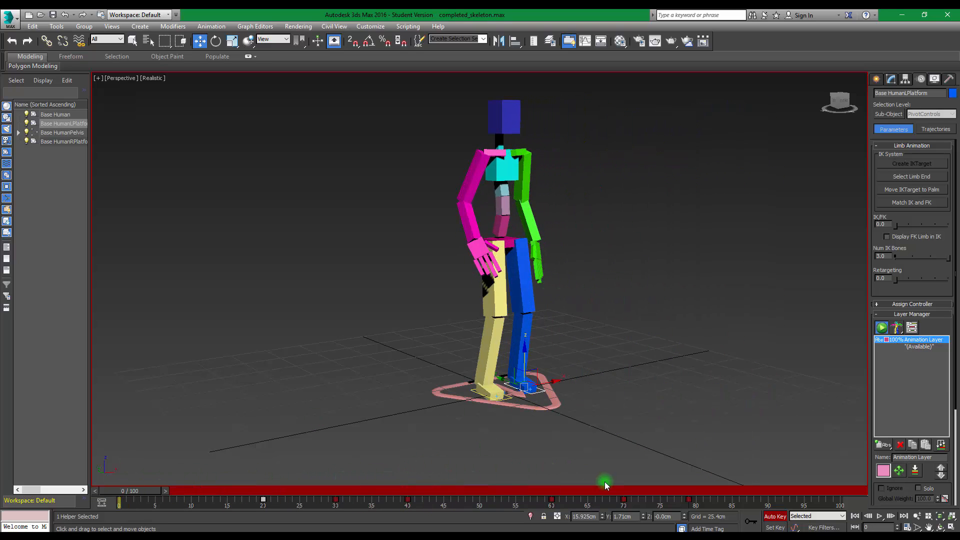